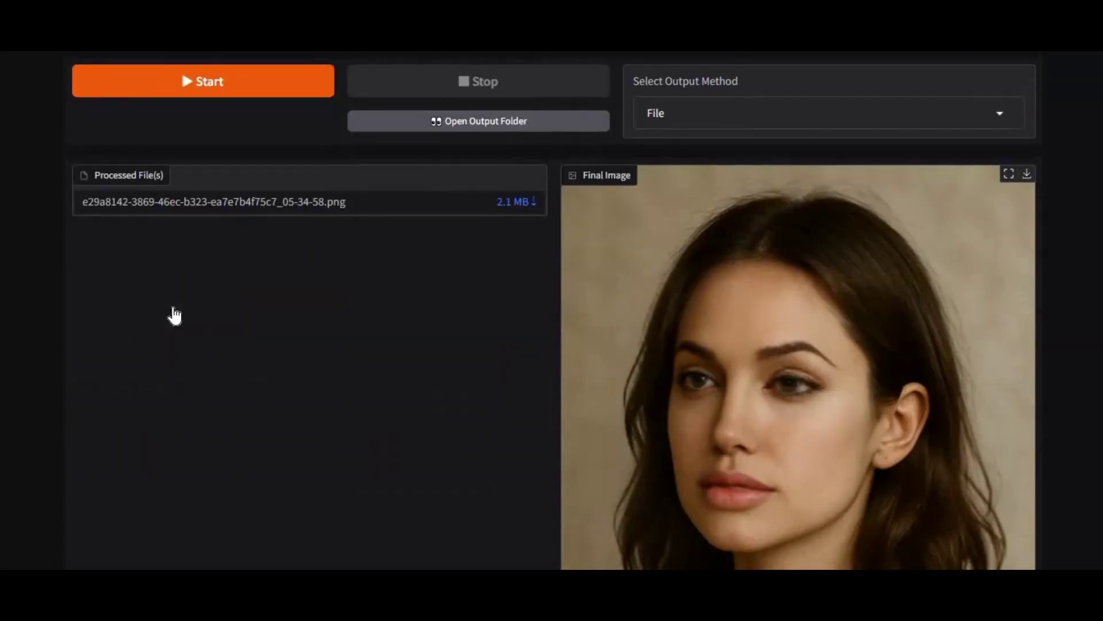
Step: Review the final swapped image and the face swap settings and galleries on the Face Swap page
scroll(175, 315, down, 5)
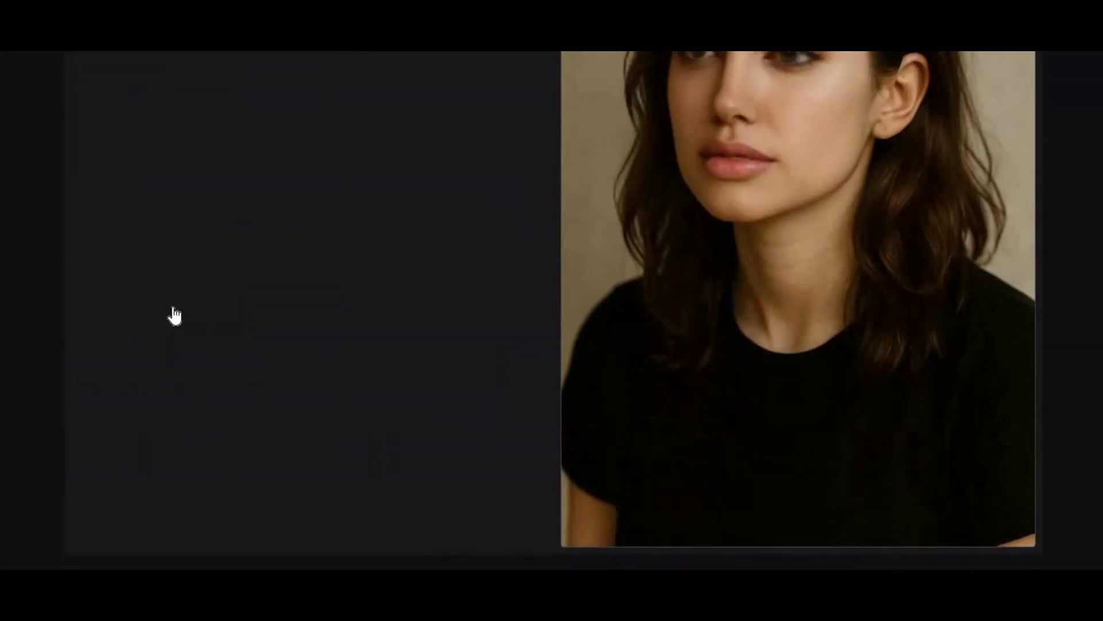
scroll(175, 316, up, 15)
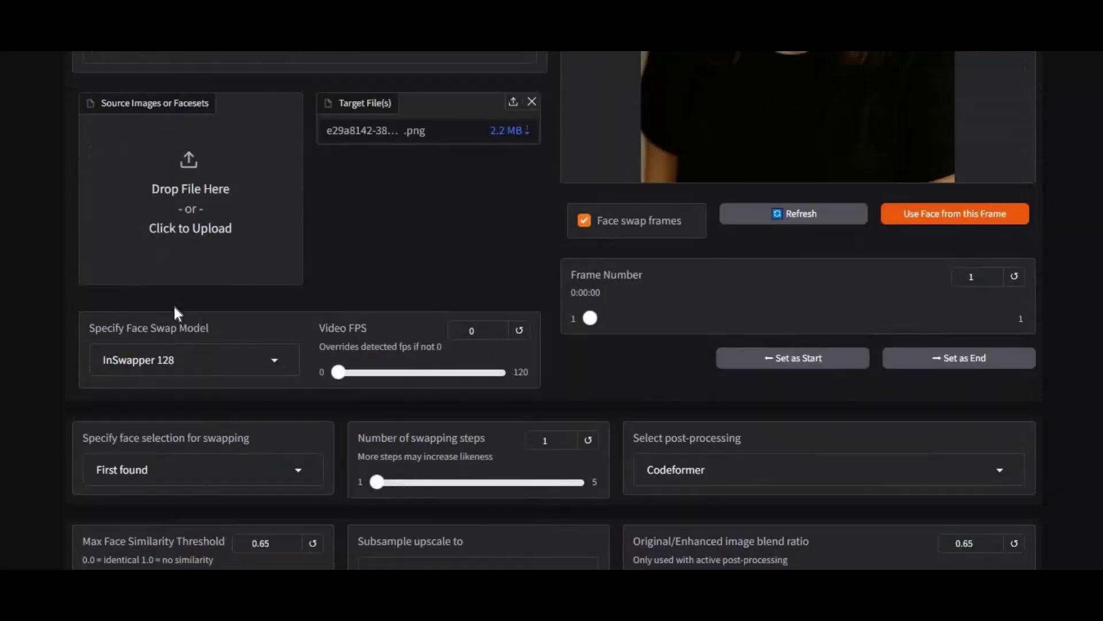
scroll(174, 313, up, 1)
scroll(174, 305, up, 8)
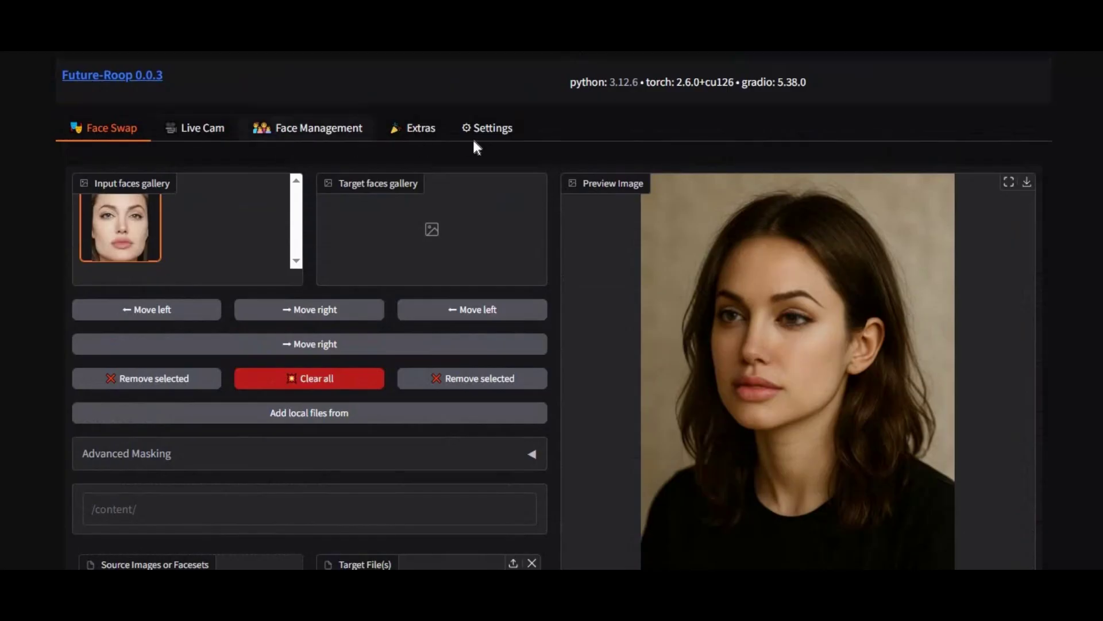
Step: Examine the Colorizer/FilterFX and Enhancer options for full frame processing in Extras, and return to Face Swap
click(395, 129)
scroll(273, 344, down, 4)
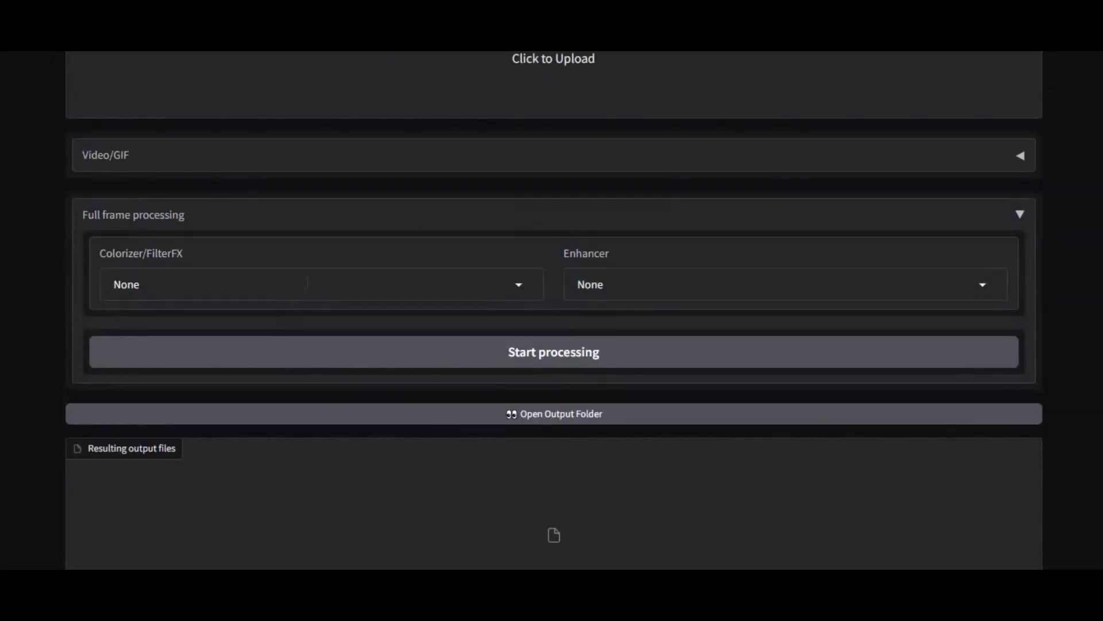
click(308, 281)
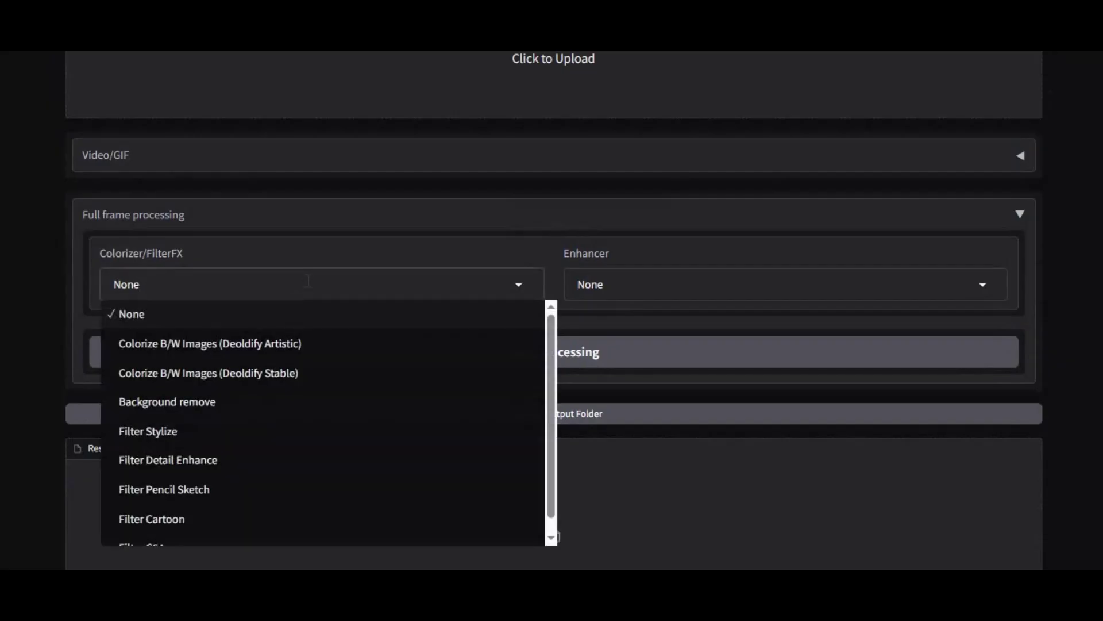
scroll(380, 400, down, 1)
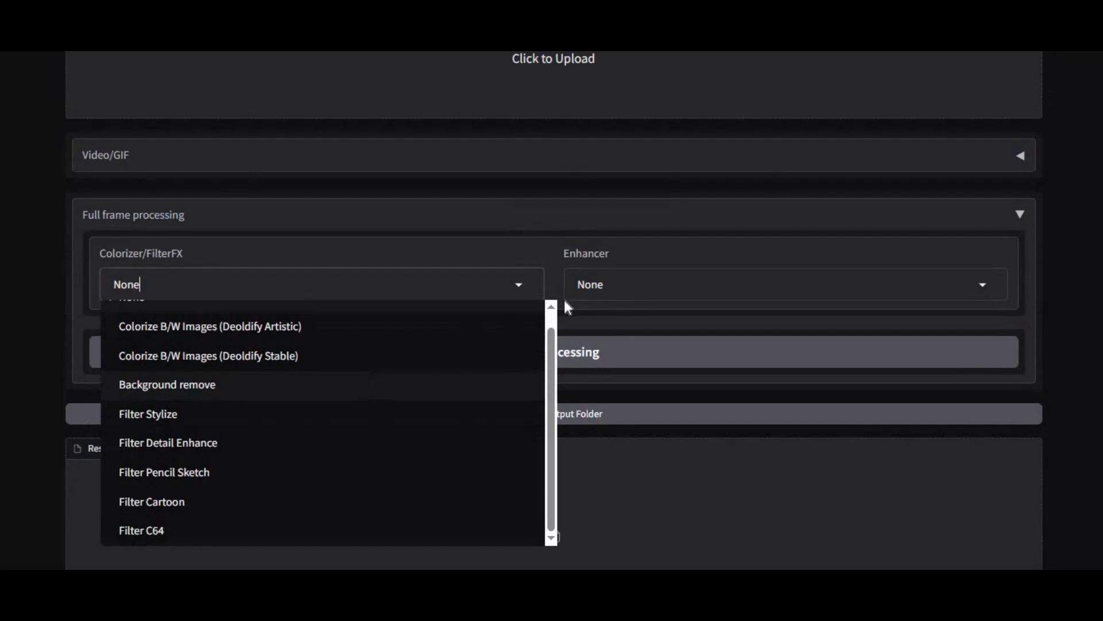
click(608, 286)
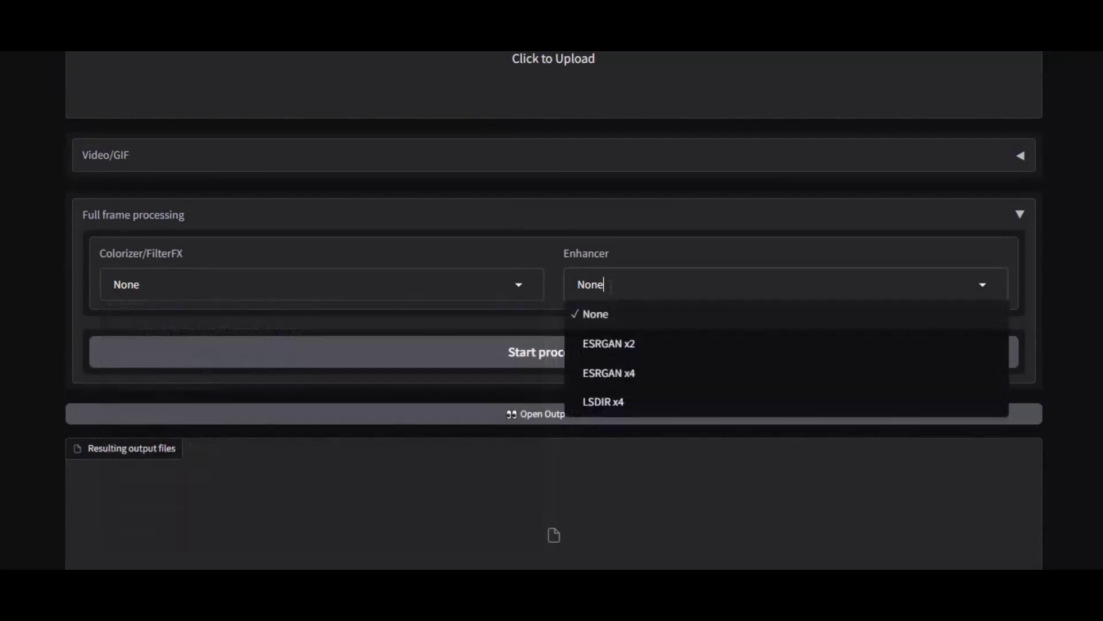
click(67, 382)
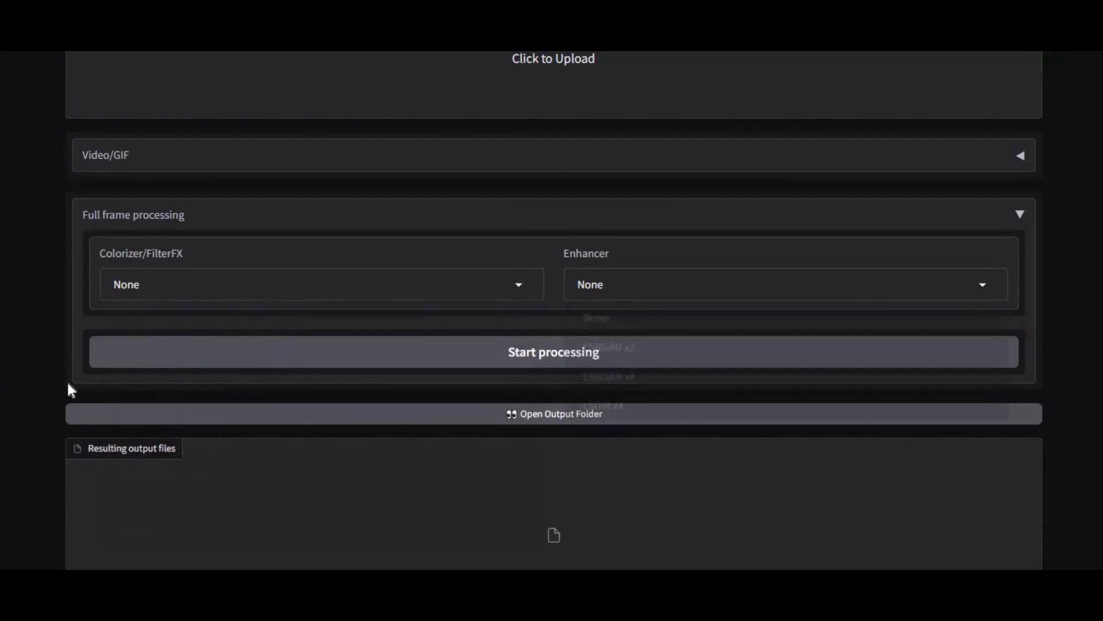
scroll(67, 383, down, 2)
scroll(91, 388, up, 6)
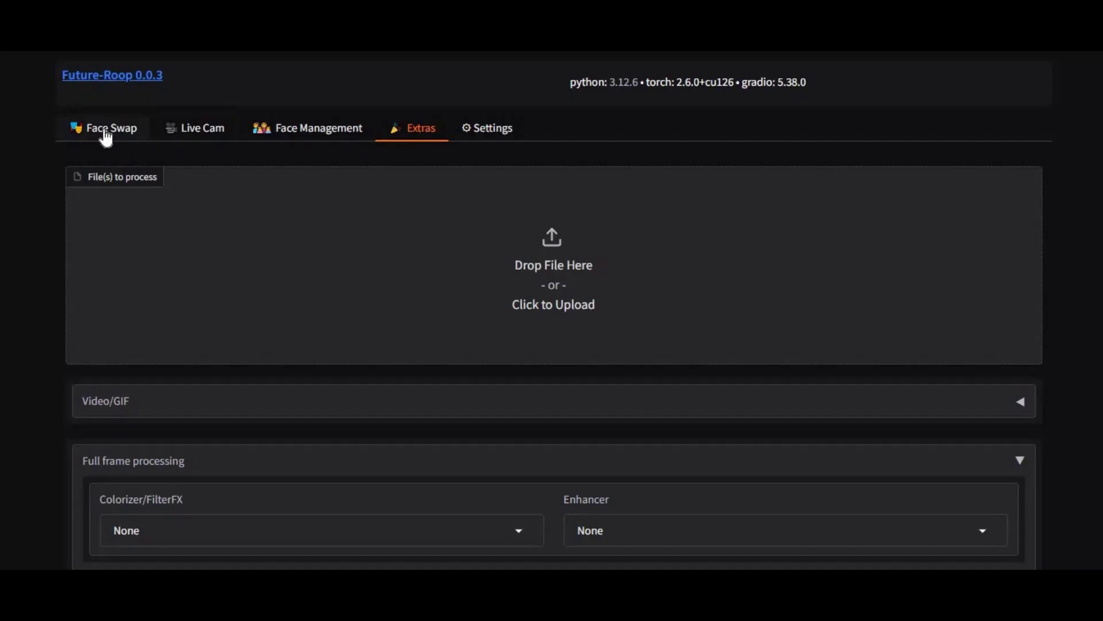
click(106, 137)
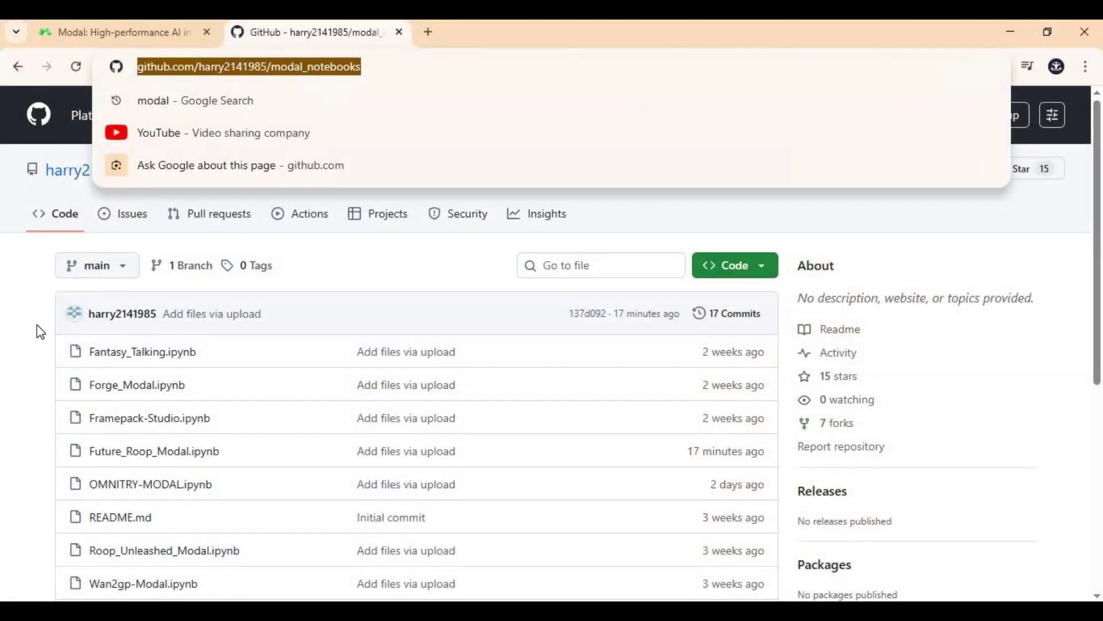
Step: Open the Future_Roop_Modal.ipynb notebook in the modal_notebooks GitHub repository
click(51, 343)
scroll(51, 343, down, 1)
scroll(51, 343, down, 2)
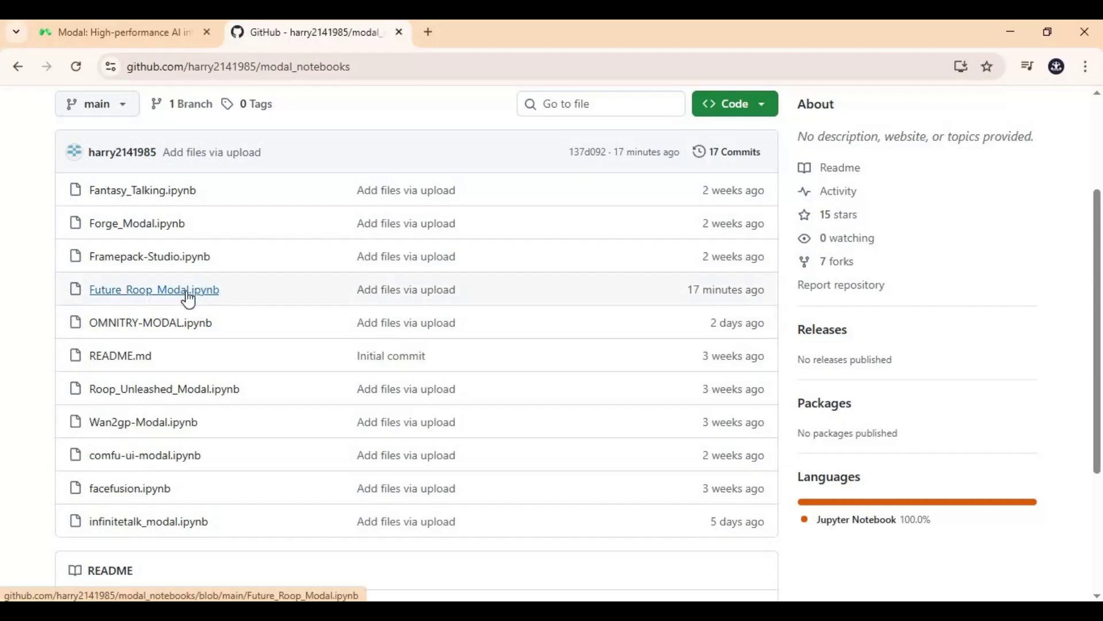
click(157, 291)
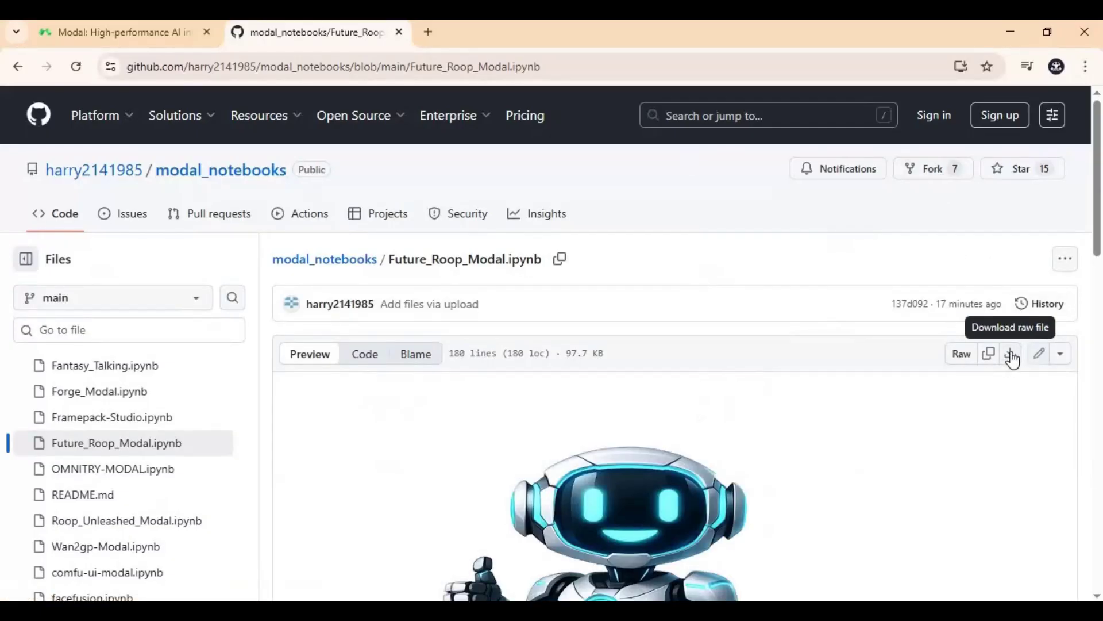
Step: Switch to the Modal website and open the account dashboard
click(106, 45)
click(222, 59)
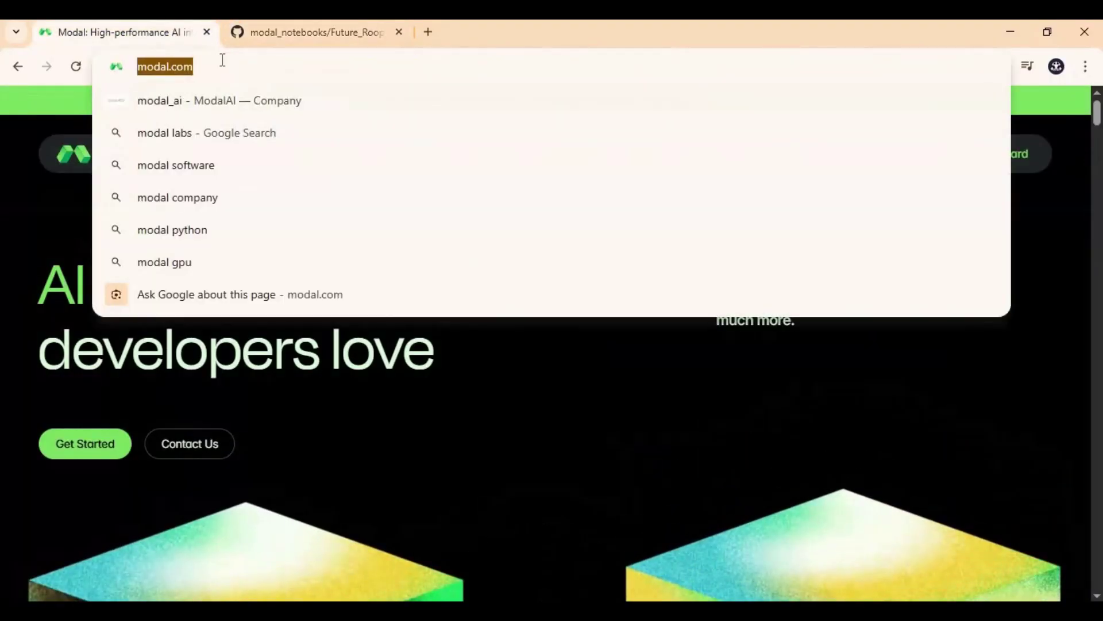
click(8, 244)
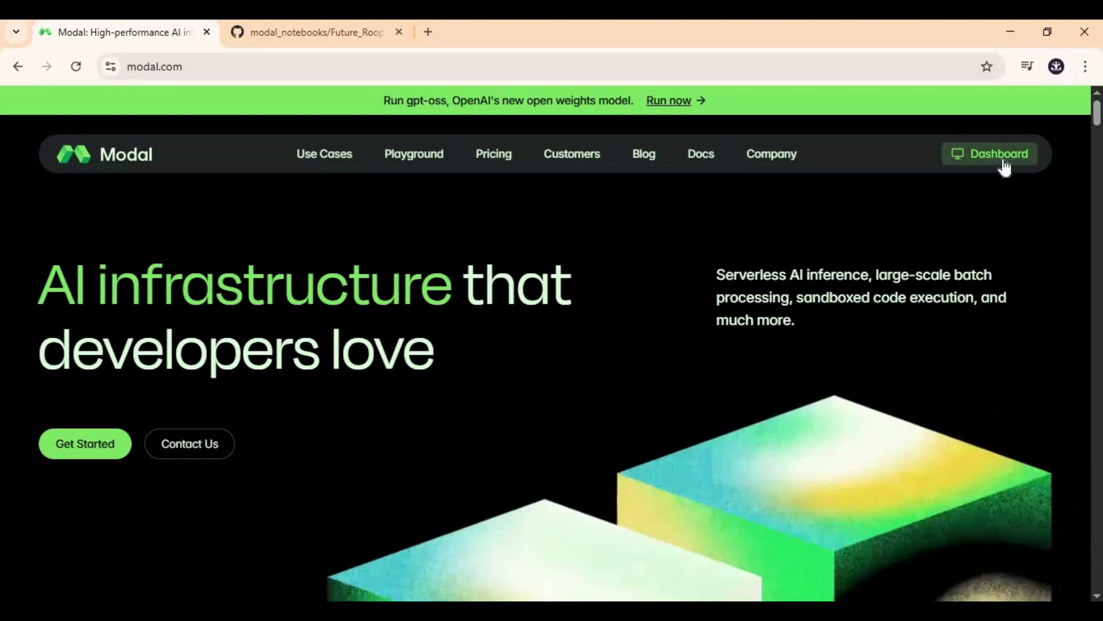
click(996, 167)
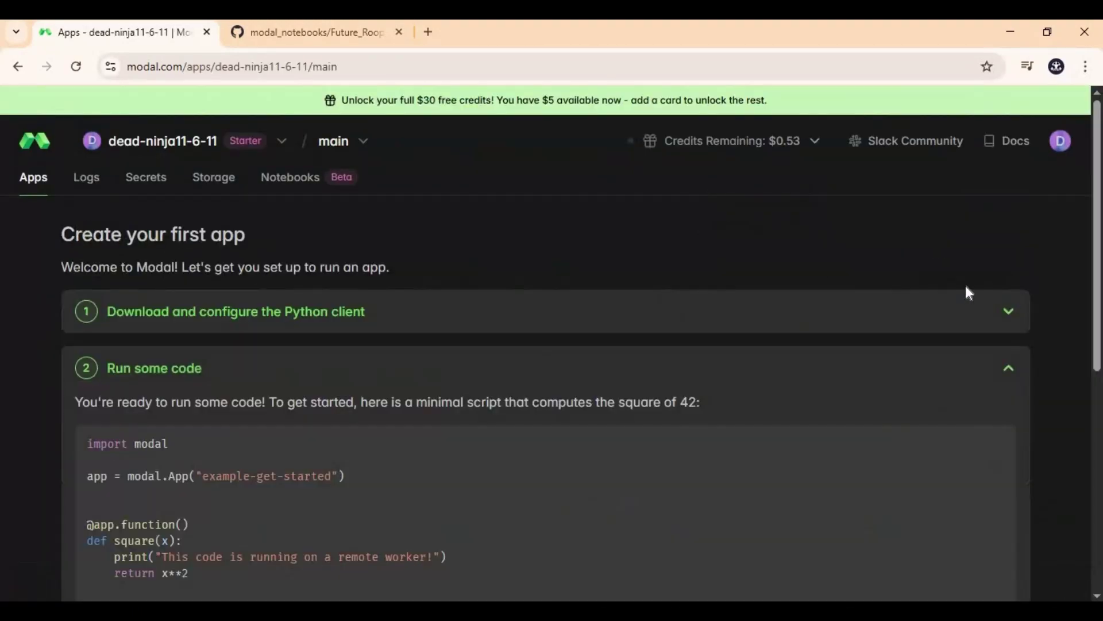
Step: Import the Future_Roop_Modal notebook file from the computer into Modal's notebooks
click(293, 182)
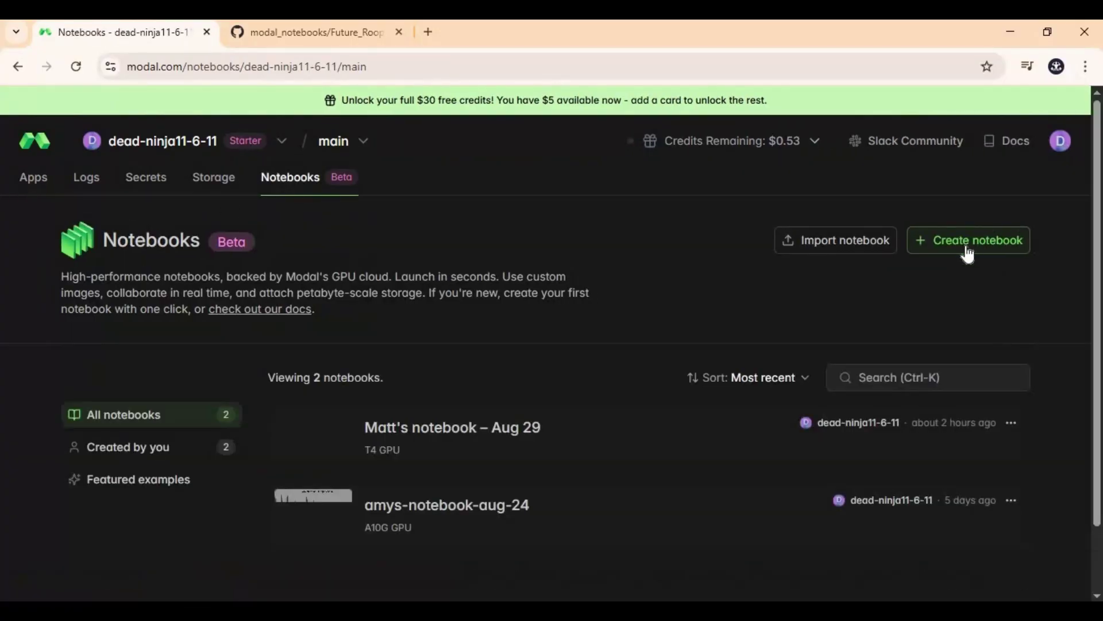
click(832, 251)
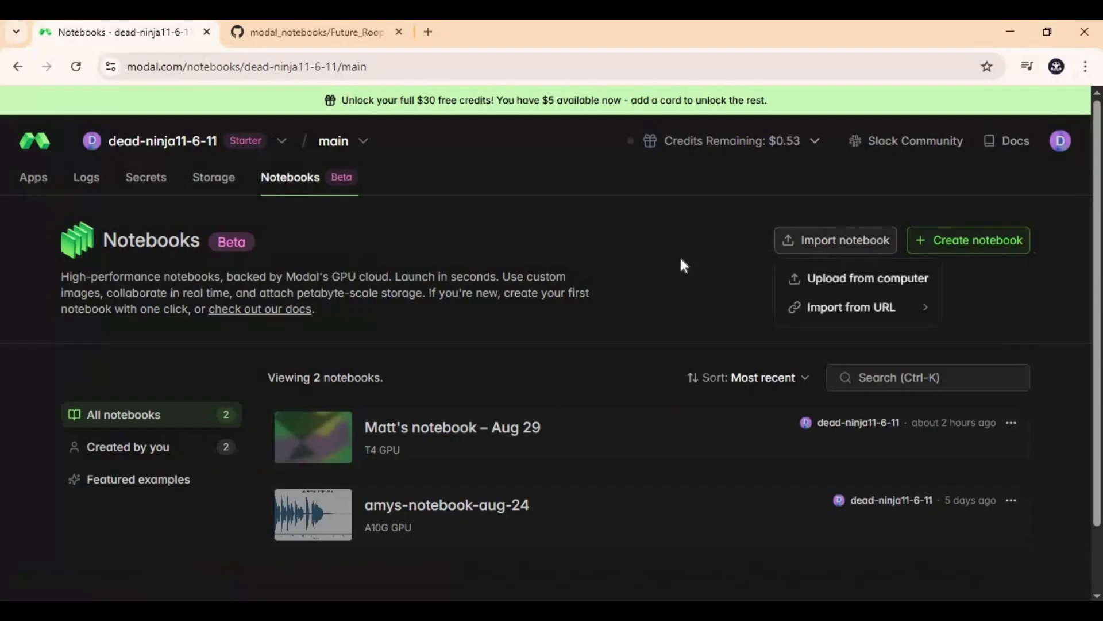
click(870, 286)
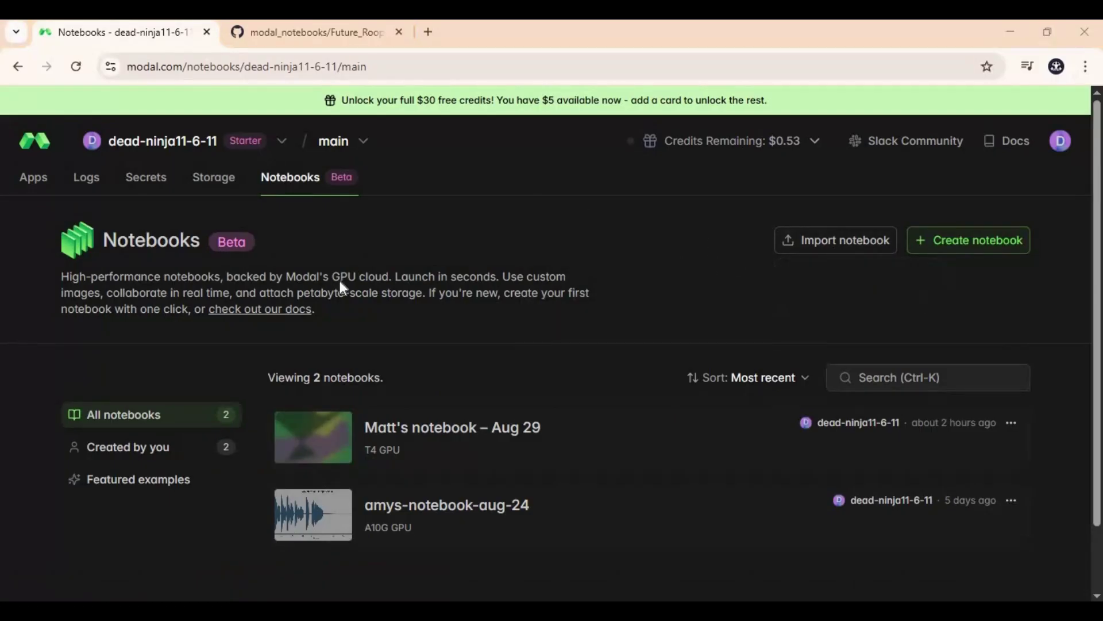
double_click(189, 191)
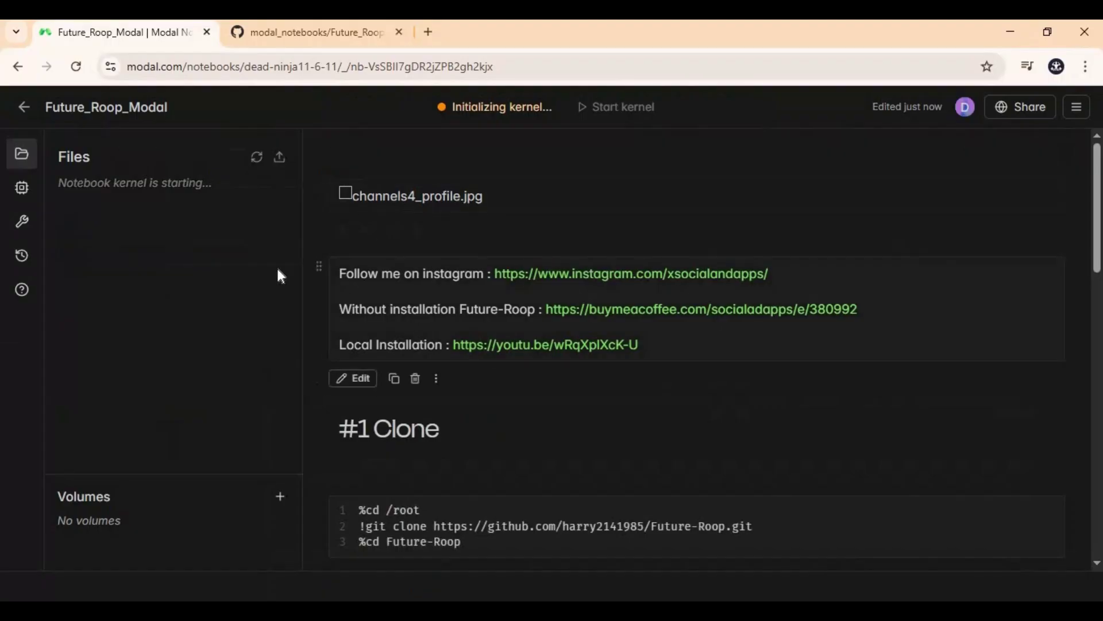
Step: Terminate the running kernel of the Future_Roop_Modal notebook and look through the notebook's cells
click(26, 189)
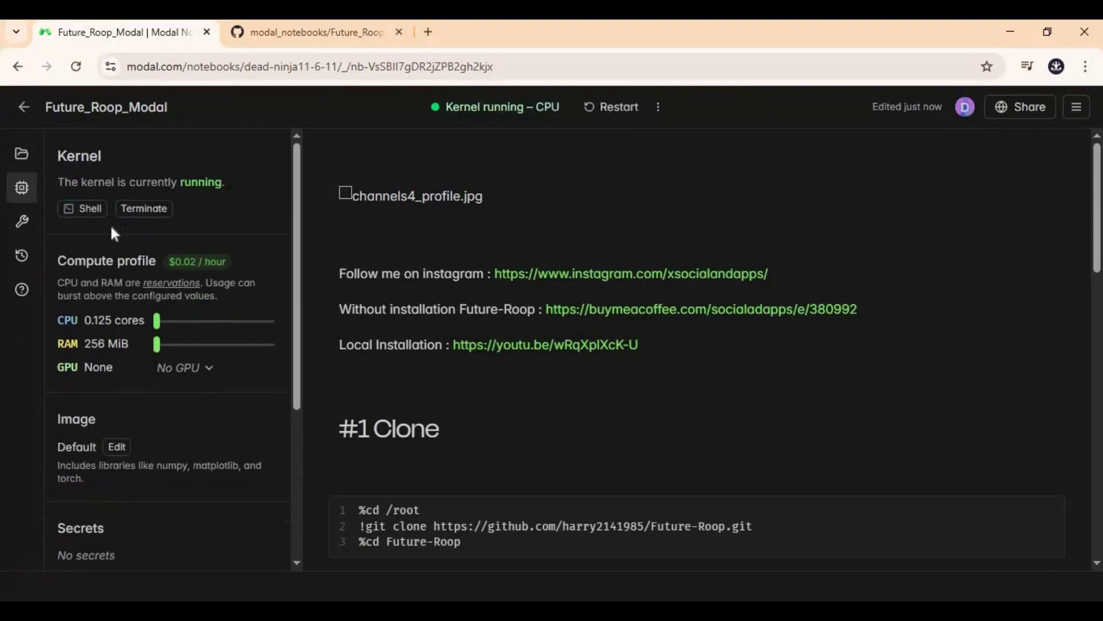
click(145, 210)
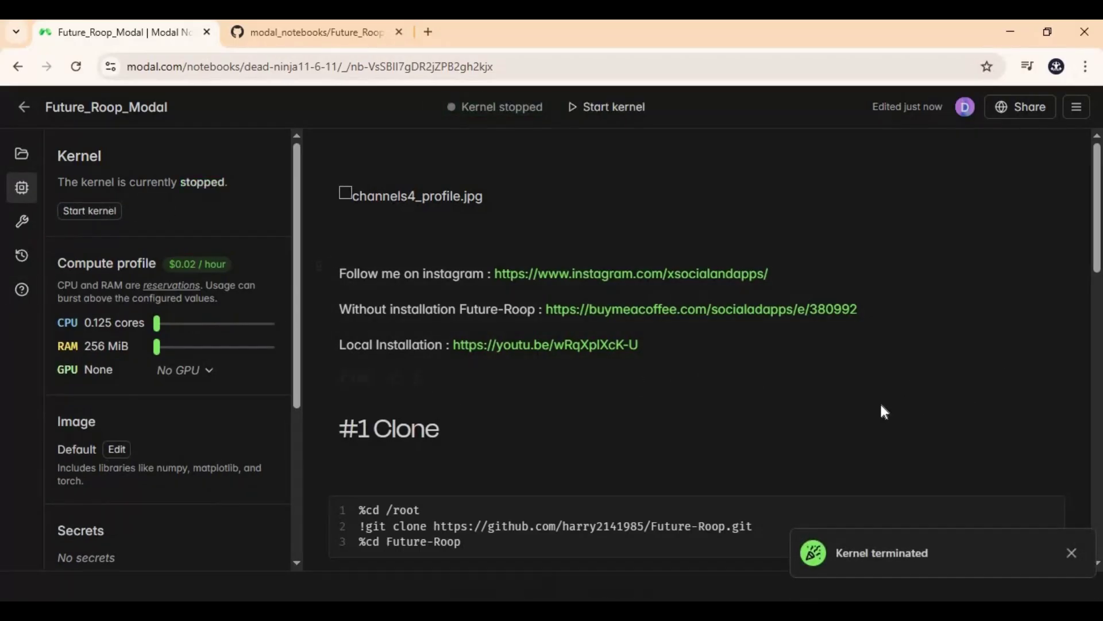
scroll(885, 404, down, 12)
scroll(889, 410, up, 15)
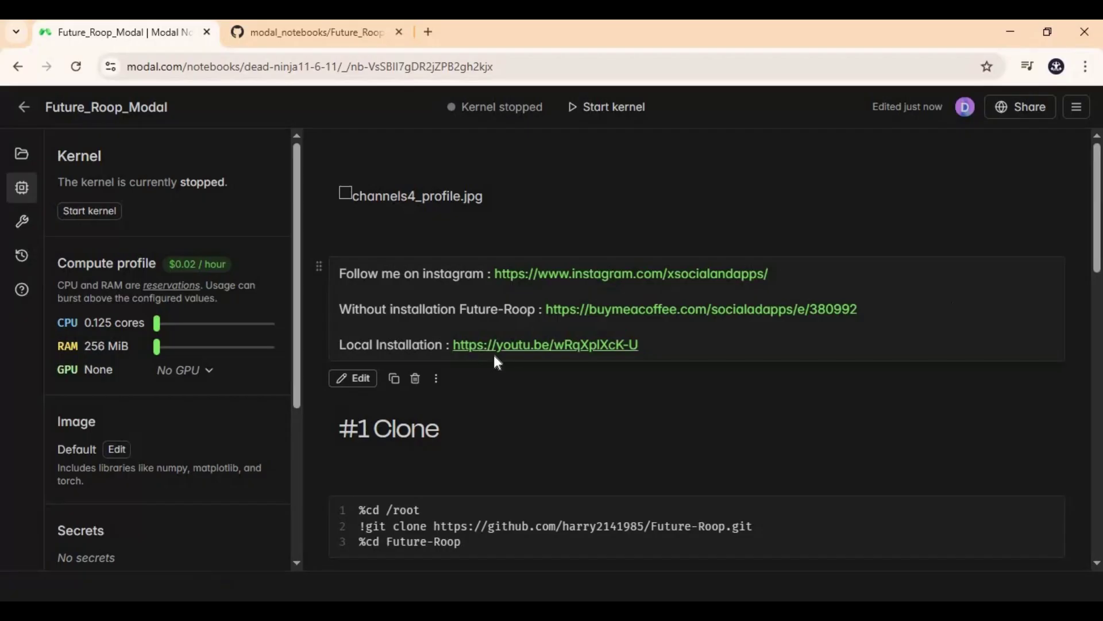
Step: Set the compute profile to 2 CPU cores, 8 GiB RAM and one Nvidia T4 GPU, and save the changes
click(195, 325)
drag(202, 323, 216, 349)
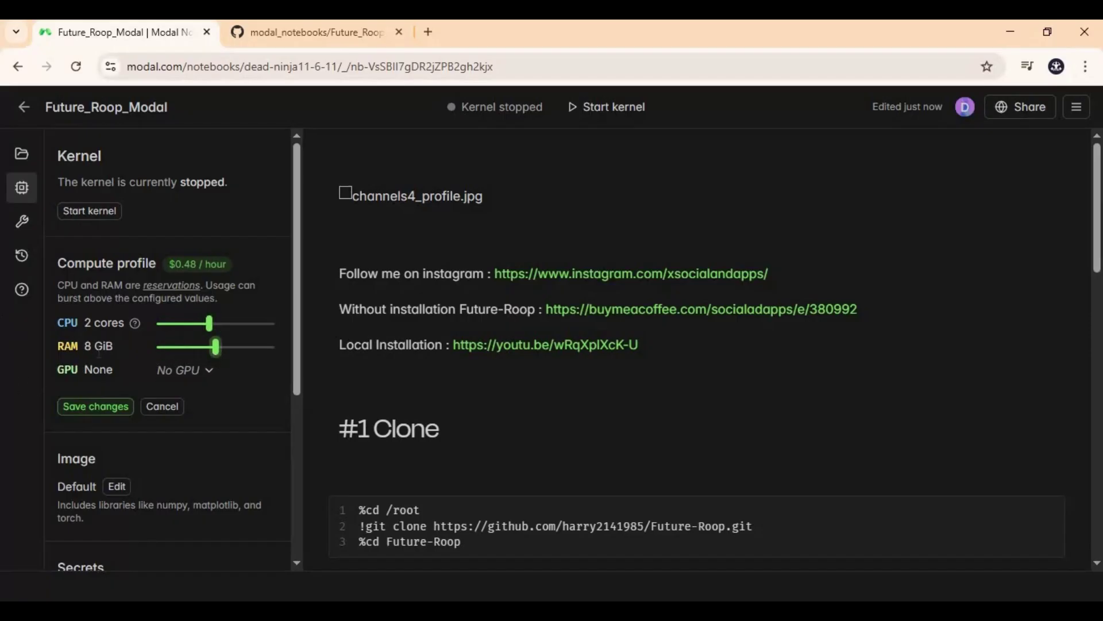
click(185, 371)
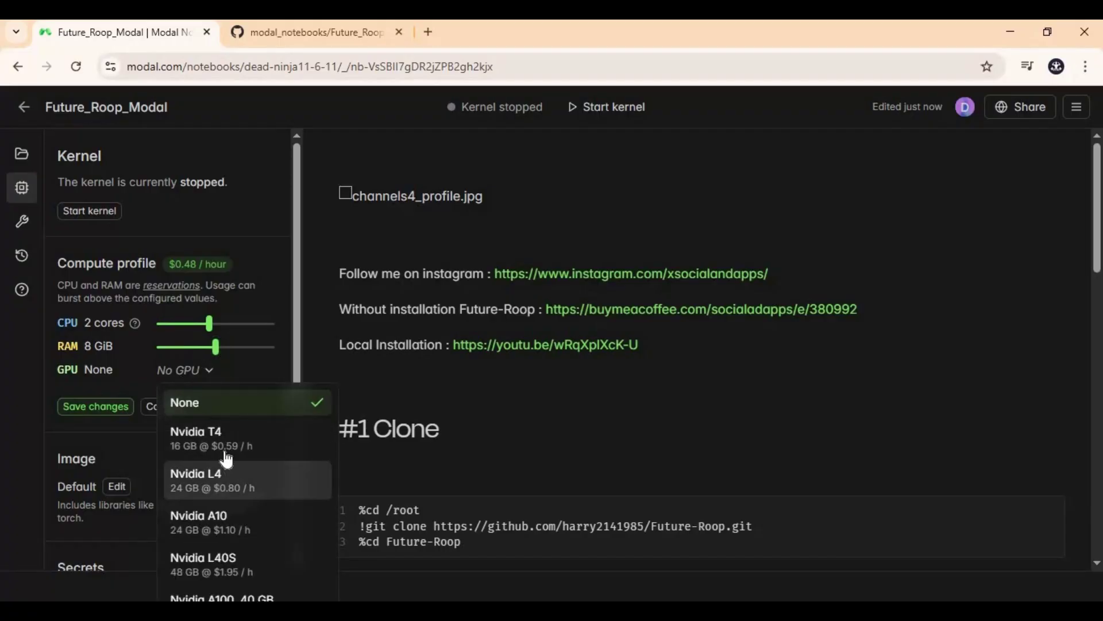
click(166, 448)
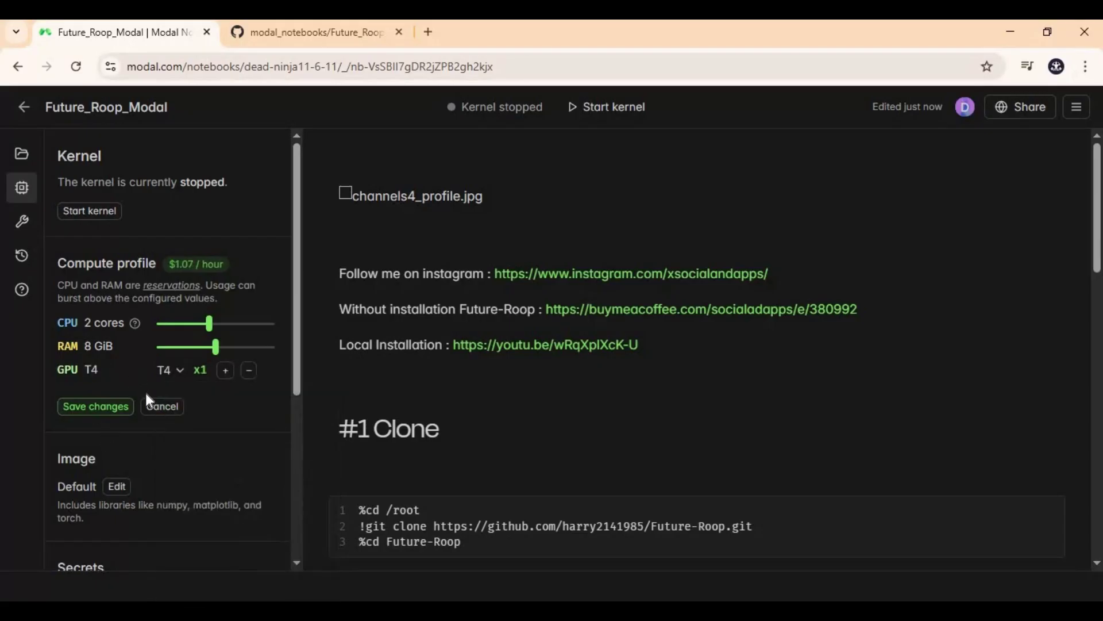
click(96, 406)
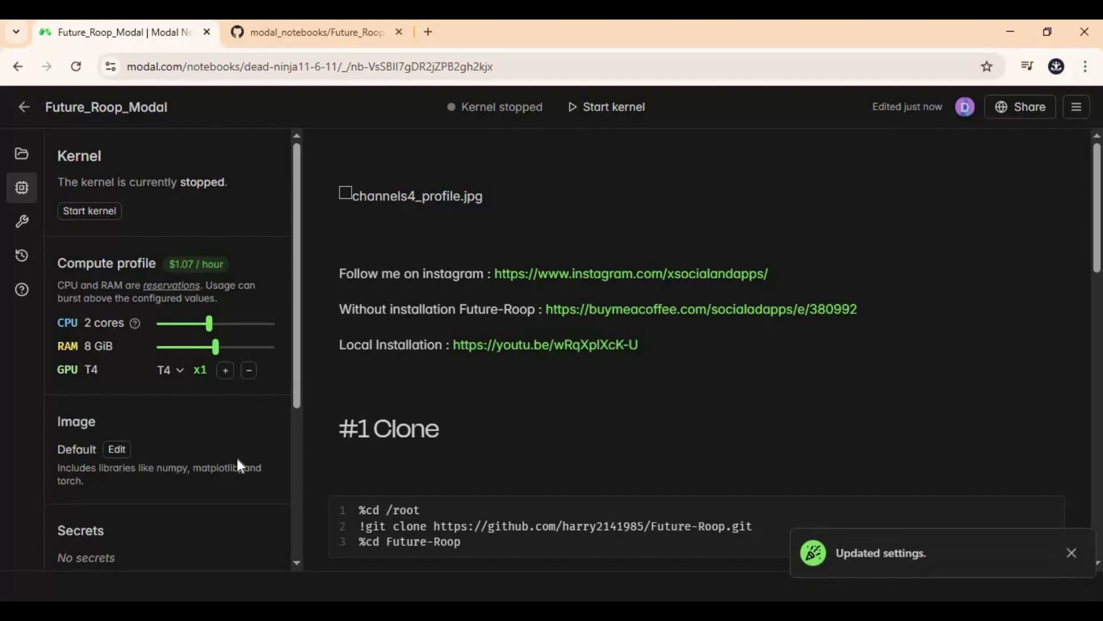
Step: Set the idle timeout to 30 minutes and start the notebook kernel
scroll(181, 414, down, 4)
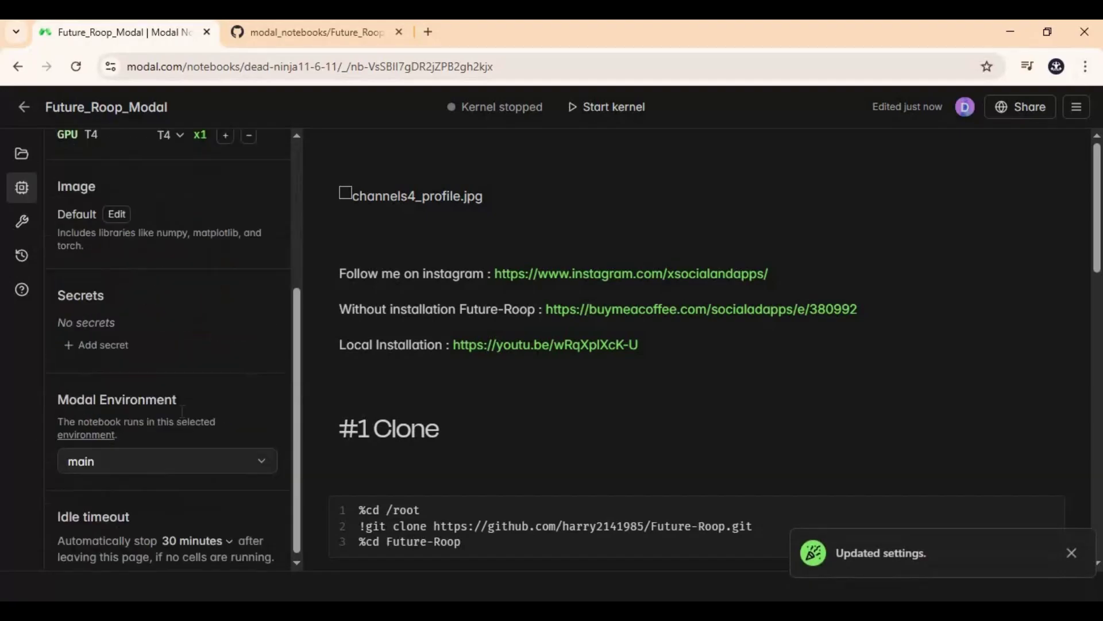
click(189, 530)
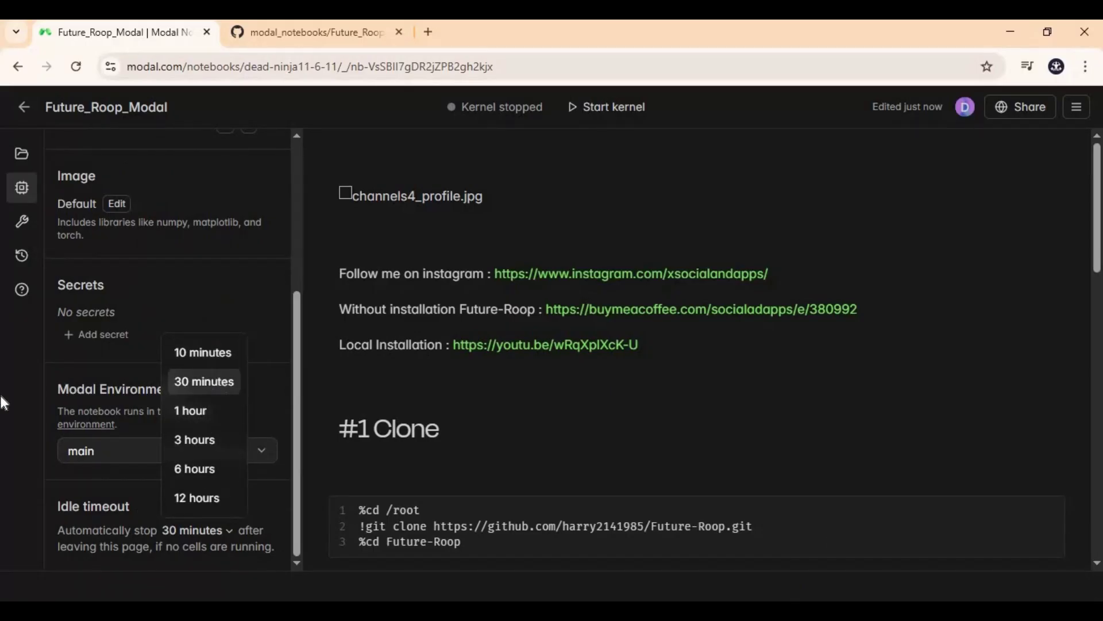
click(140, 491)
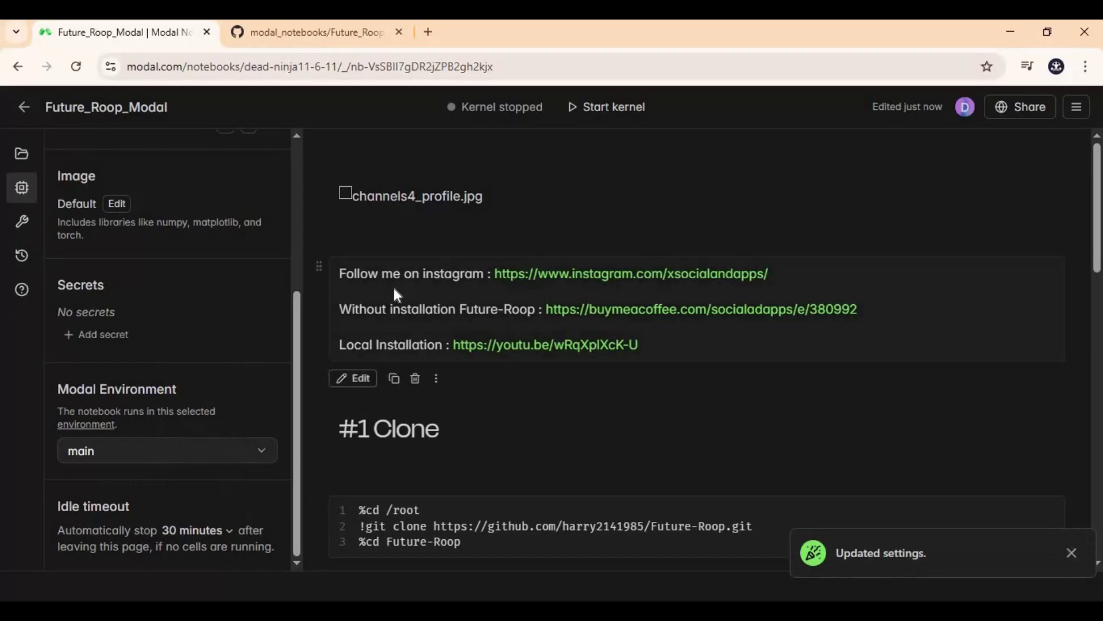
scroll(192, 282, up, 5)
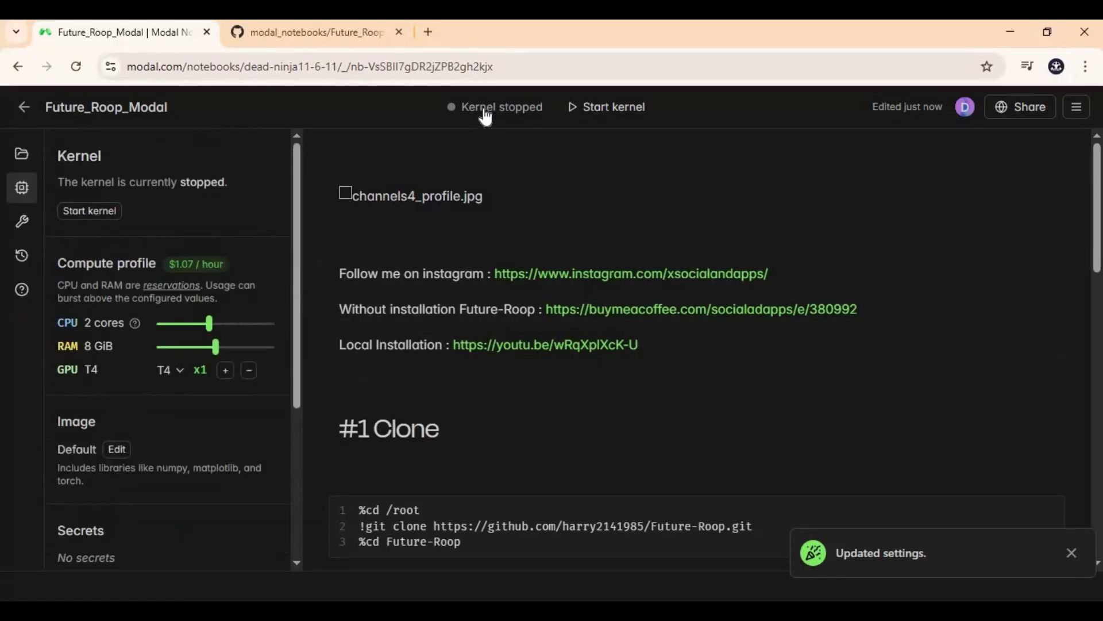
click(89, 211)
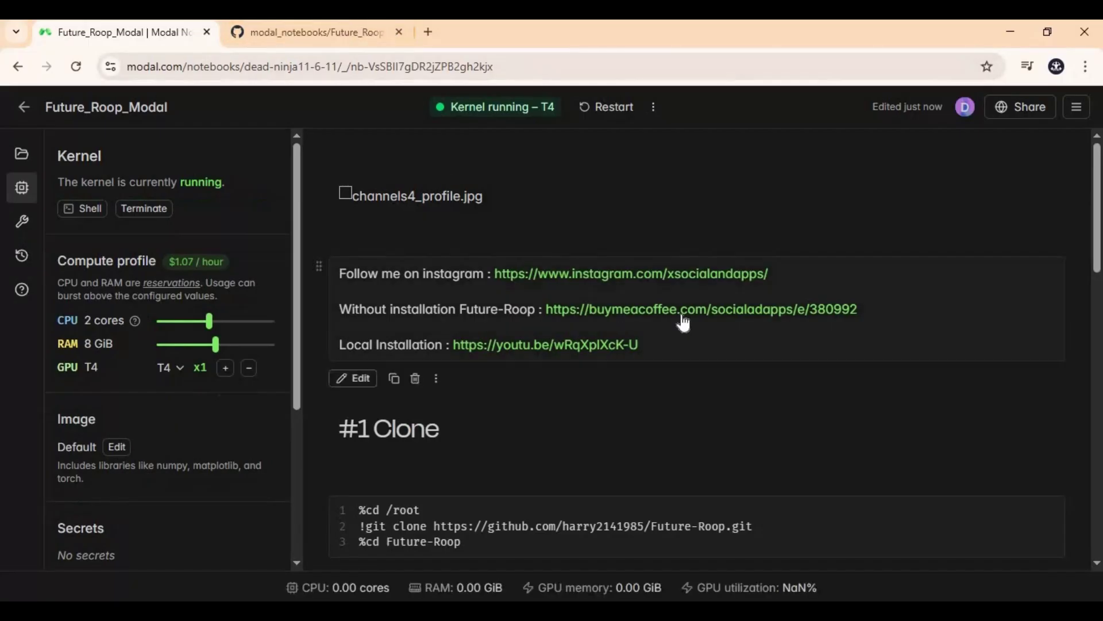
Step: Run the #1 Clone cell to clone the Future-Roop repository, and the #2 Requirements cell to install its dependencies
scroll(707, 359, down, 3)
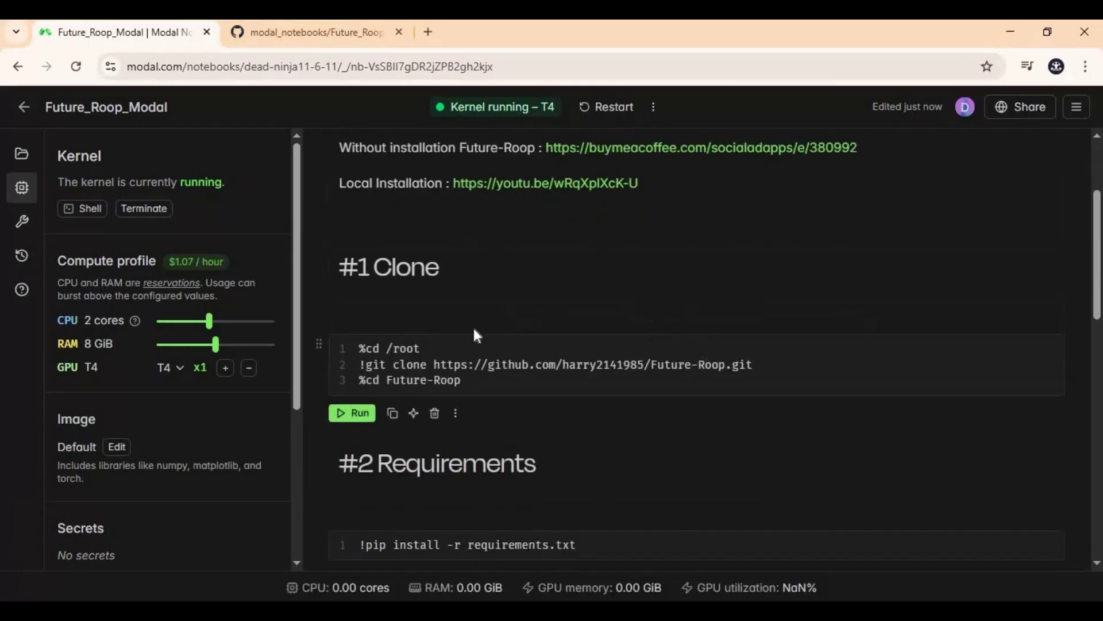
click(361, 417)
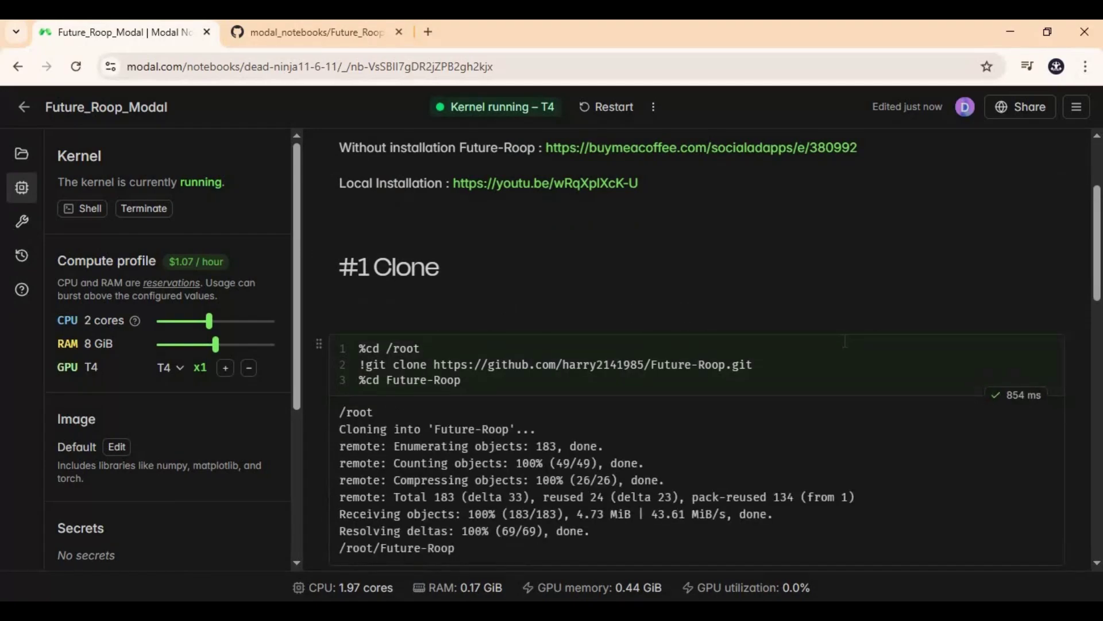
scroll(845, 344, down, 5)
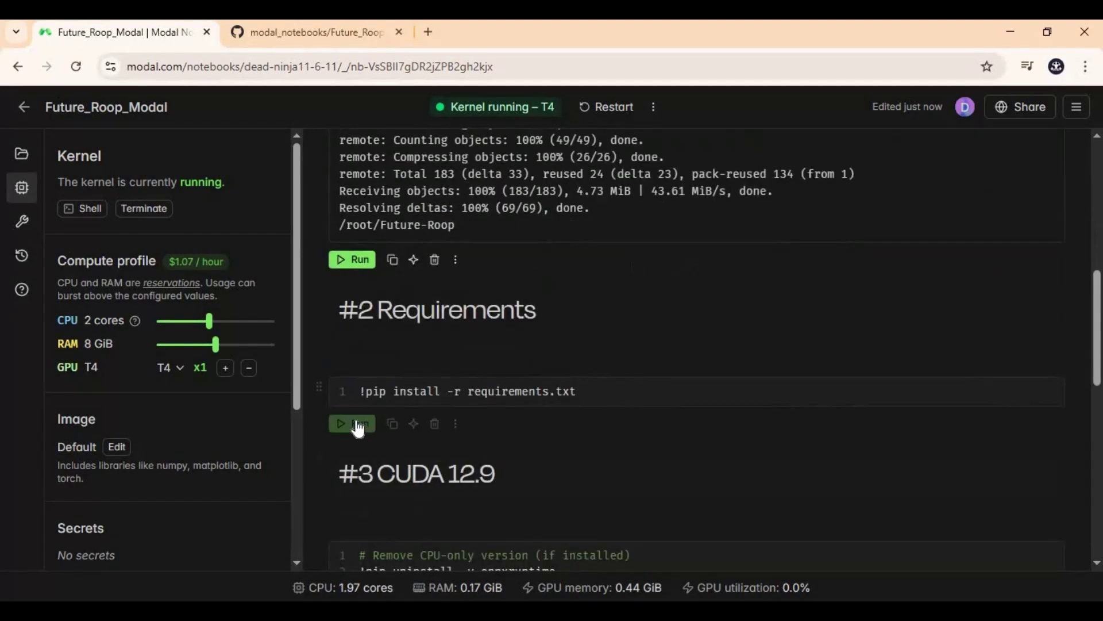
click(354, 426)
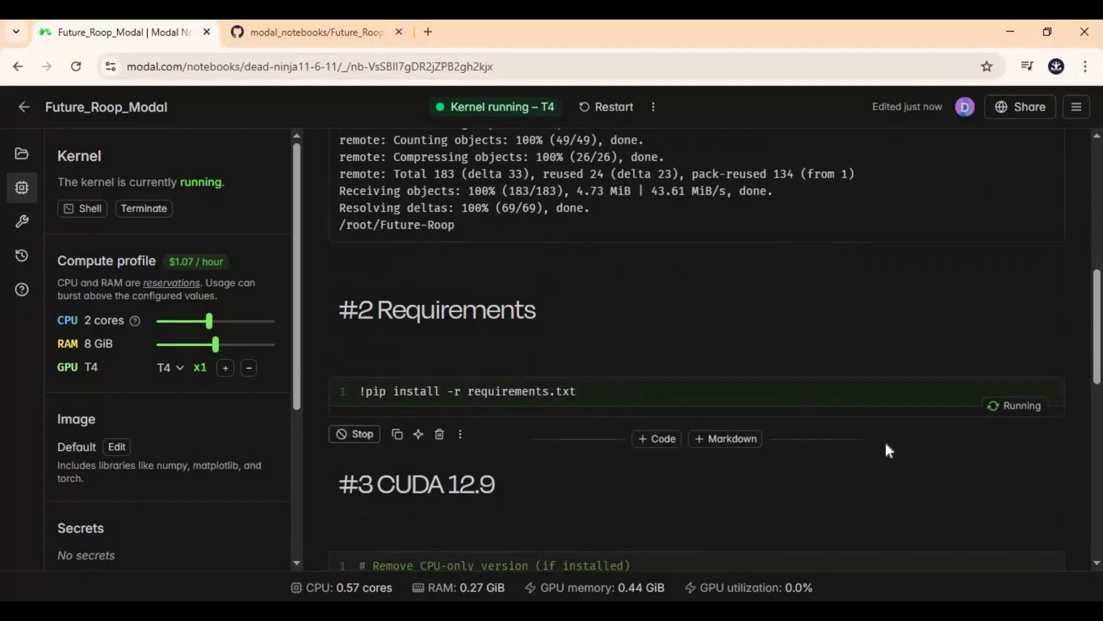
Step: Run the #3 CUDA 12.9 cell to install the GPU build of ONNX Runtime, version 1.19.2, and cuDNN 9
scroll(885, 443, down, 5)
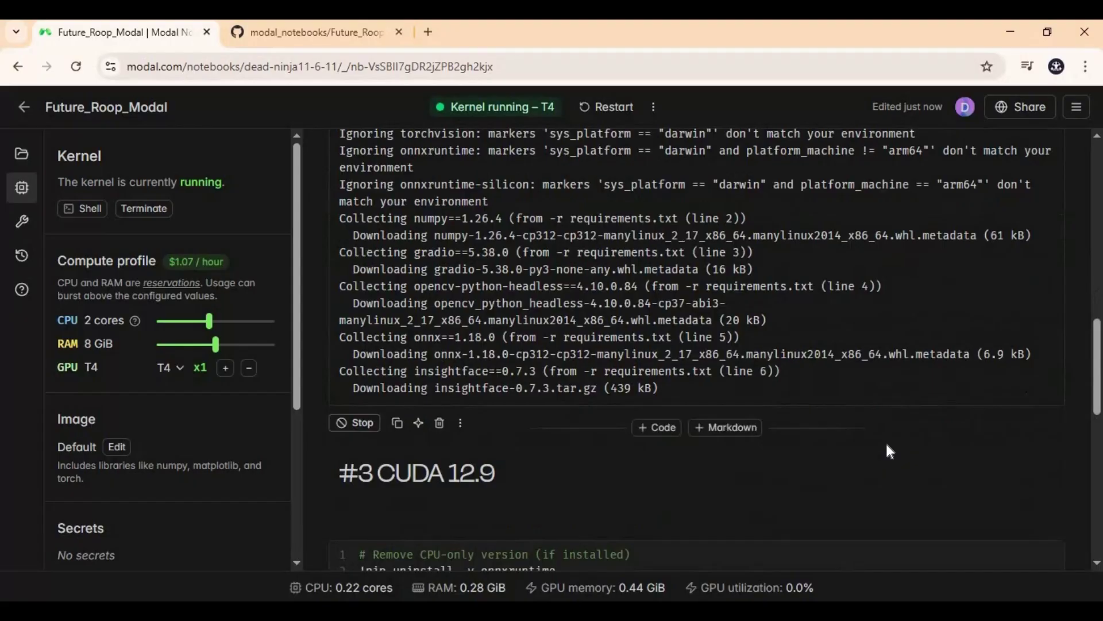
drag(1096, 353, 1096, 376)
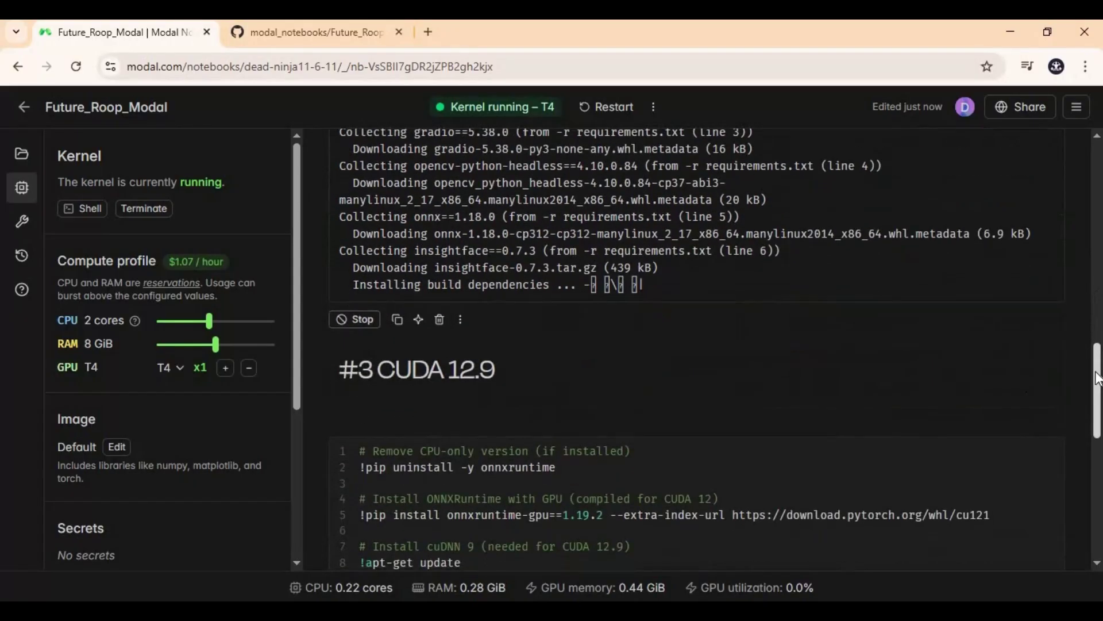
drag(1098, 356, 1099, 430)
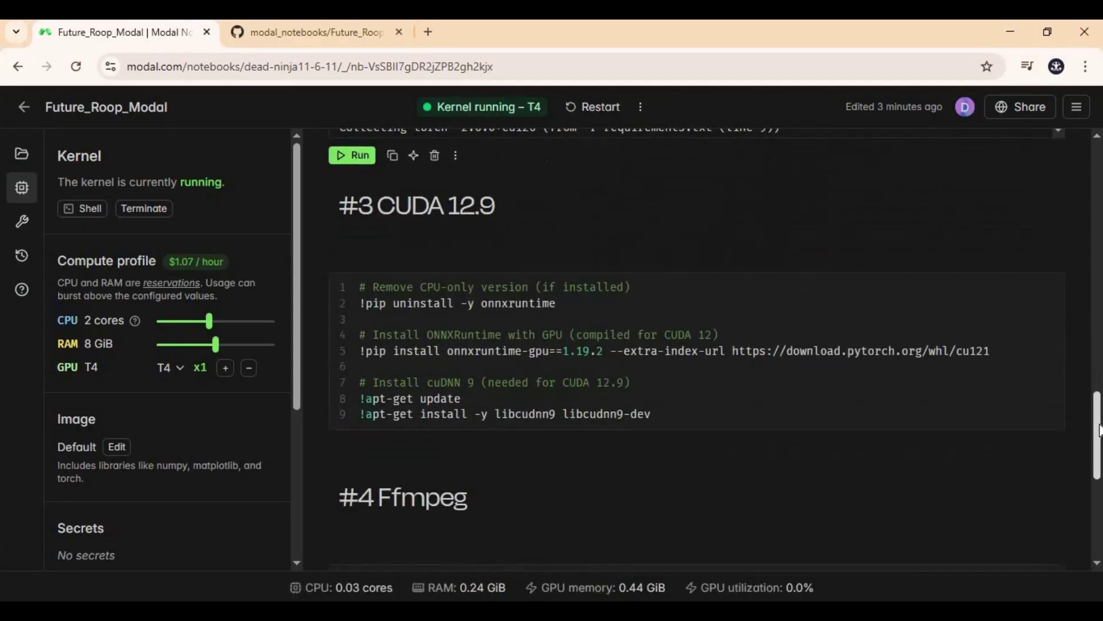
click(353, 397)
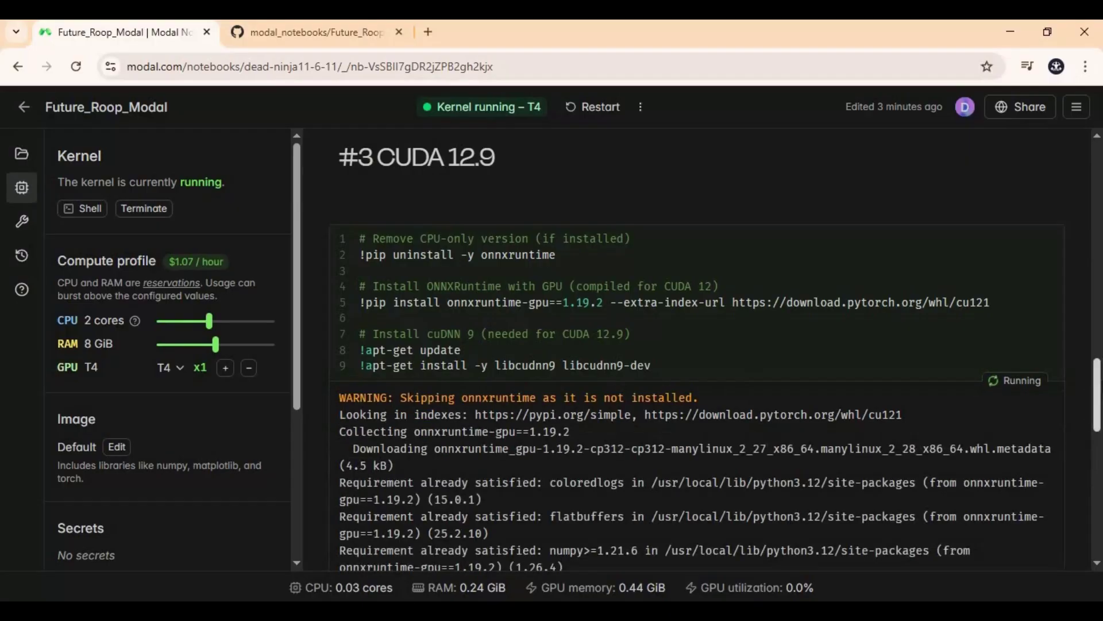
Step: Run the #4 Ffmpeg cell to install the image libraries, libgl1 and ffmpeg once the CUDA cell has completed
scroll(1094, 424, down, 2)
scroll(1100, 445, down, 5)
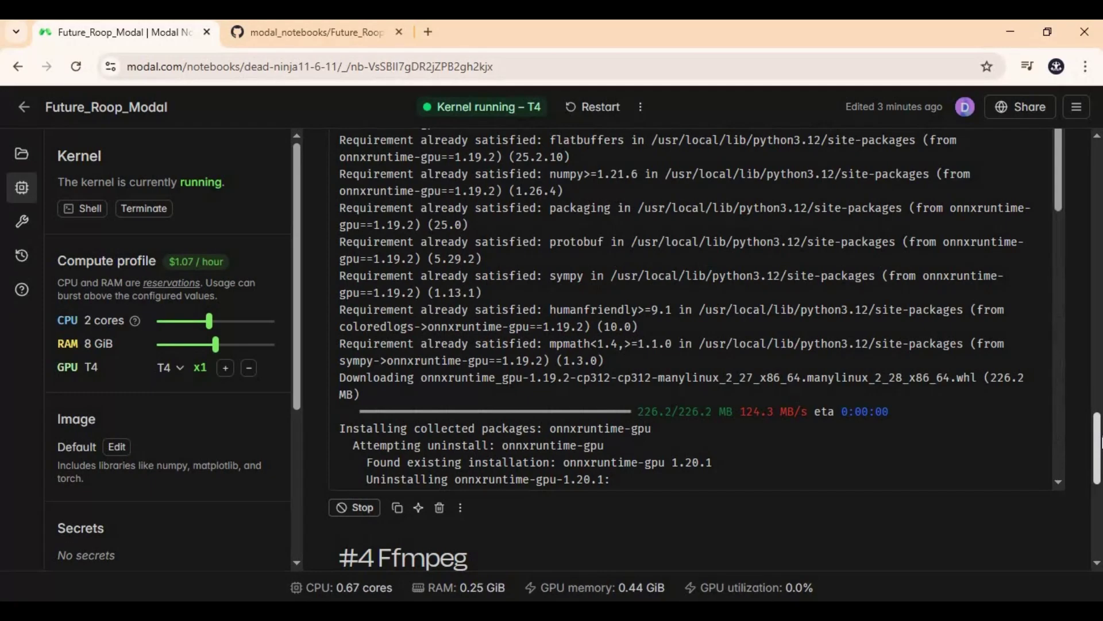
scroll(951, 420, down, 15)
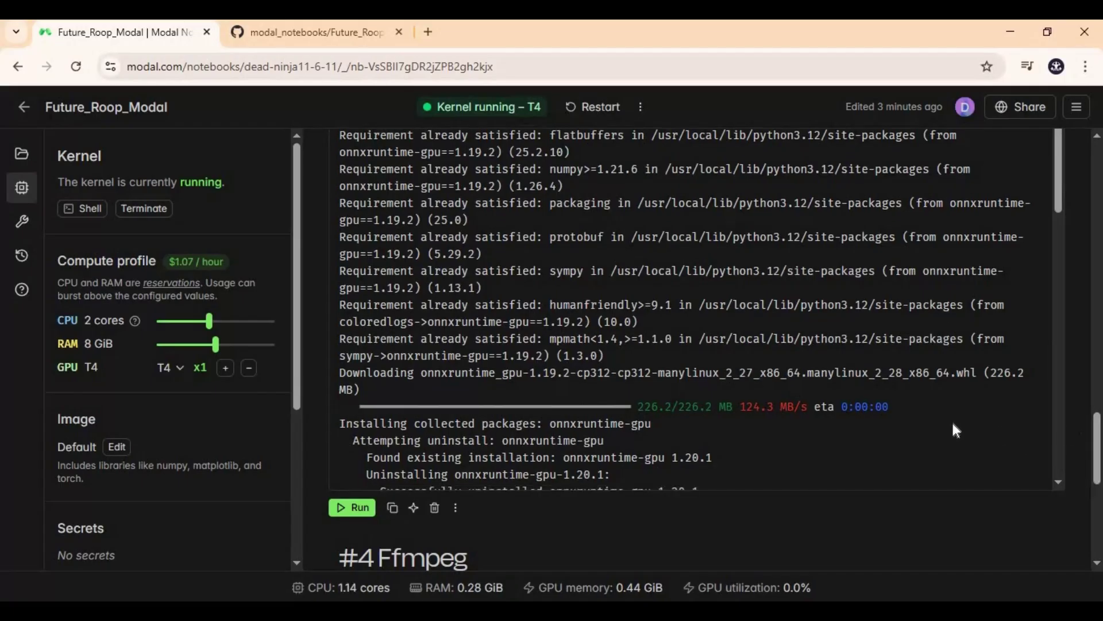
scroll(1005, 476, down, 3)
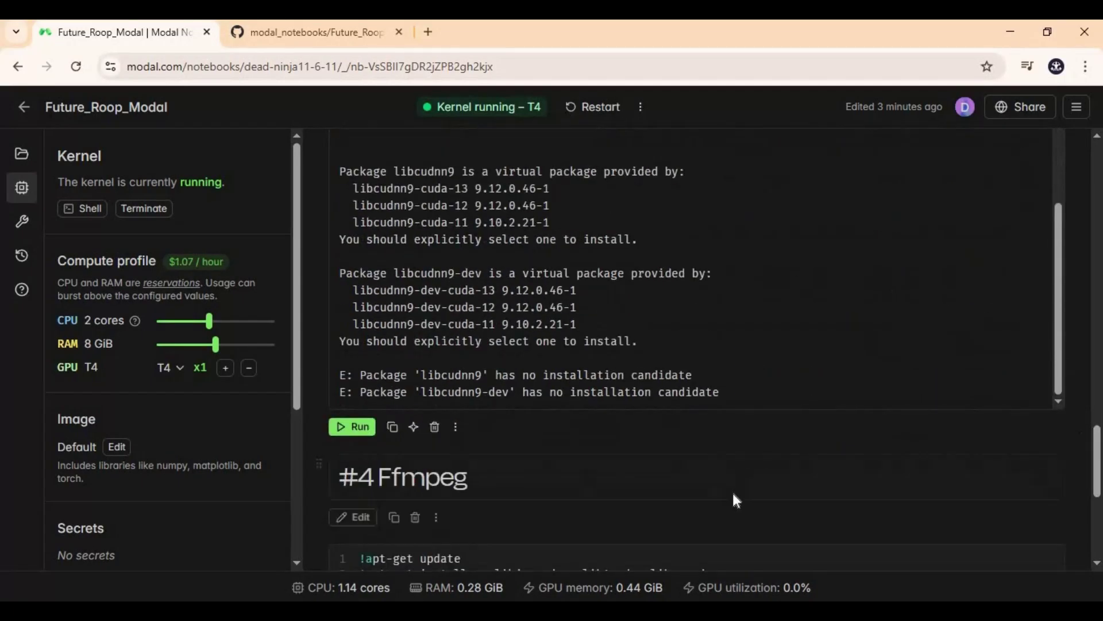
scroll(550, 477, down, 2)
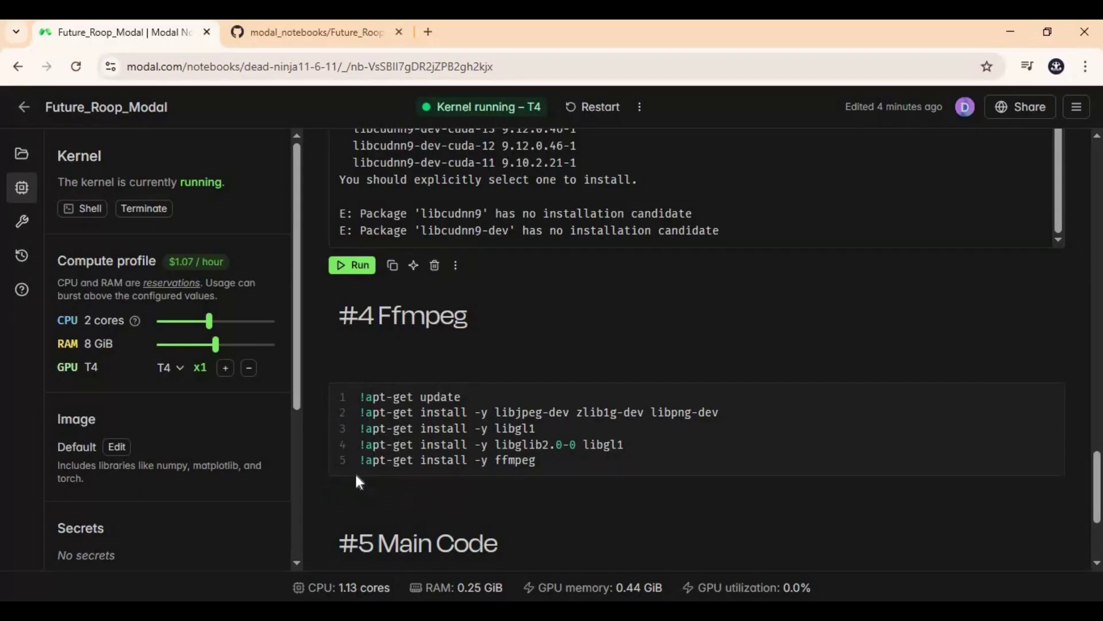
click(345, 495)
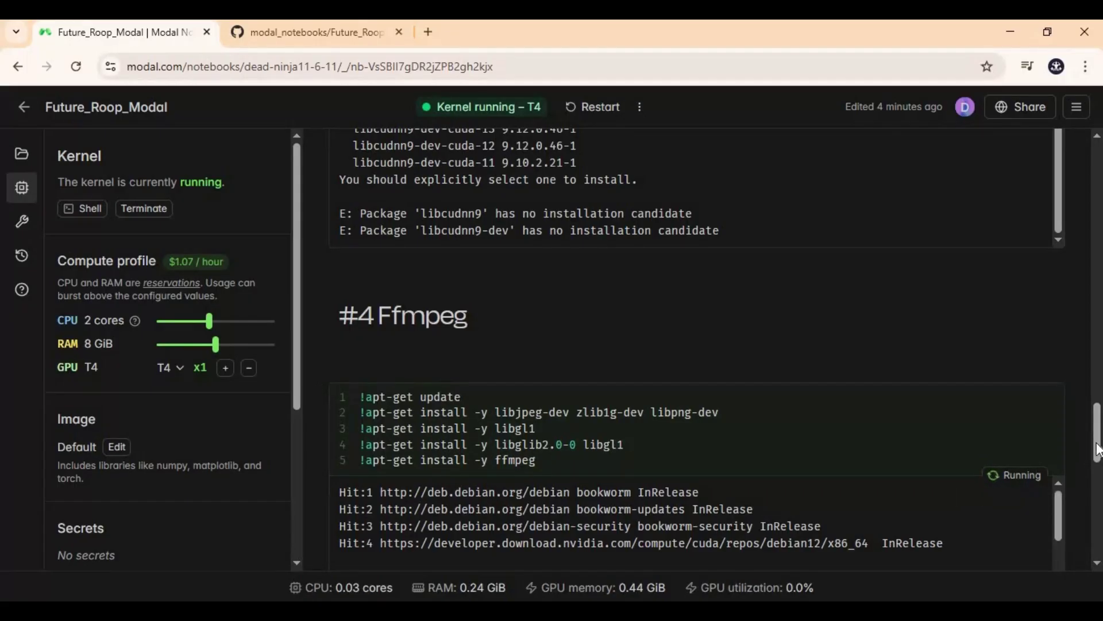
Step: Run the #5 Main Code cell with run.py and follow its output down to the public URL
key(shift+Down)
key(shift+Down)
drag(1100, 463, 1100, 513)
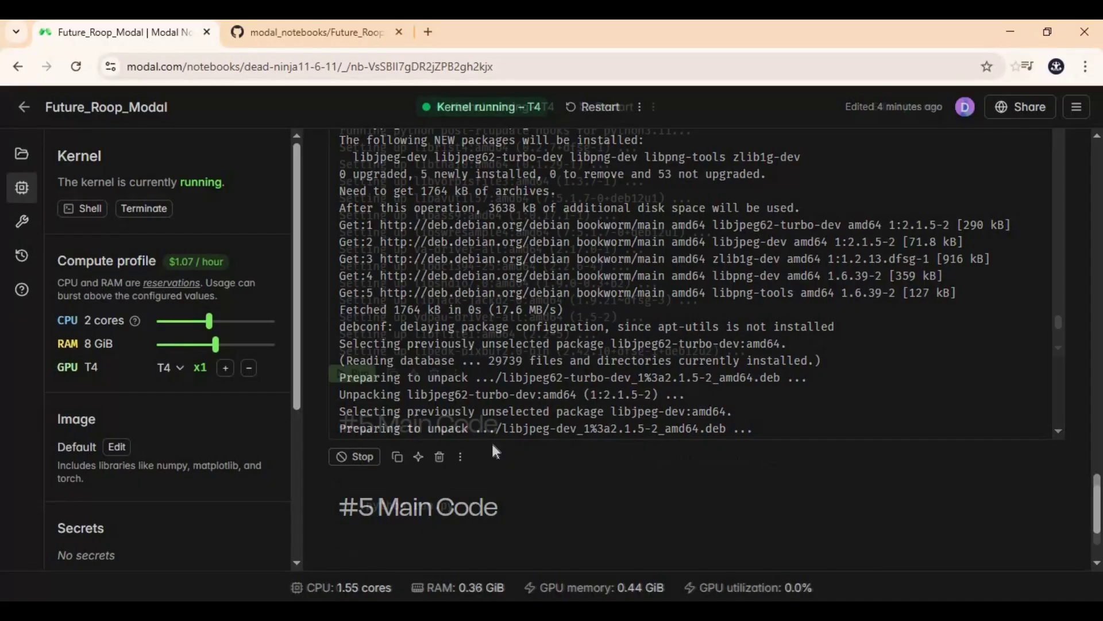
drag(1098, 532, 1098, 542)
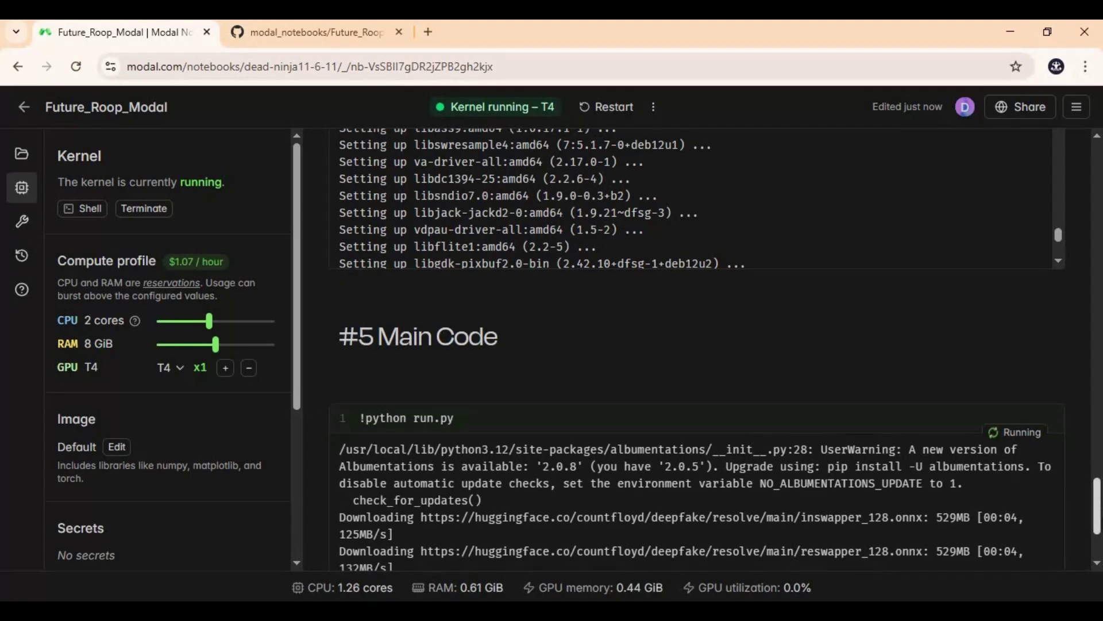
scroll(1079, 516, down, 3)
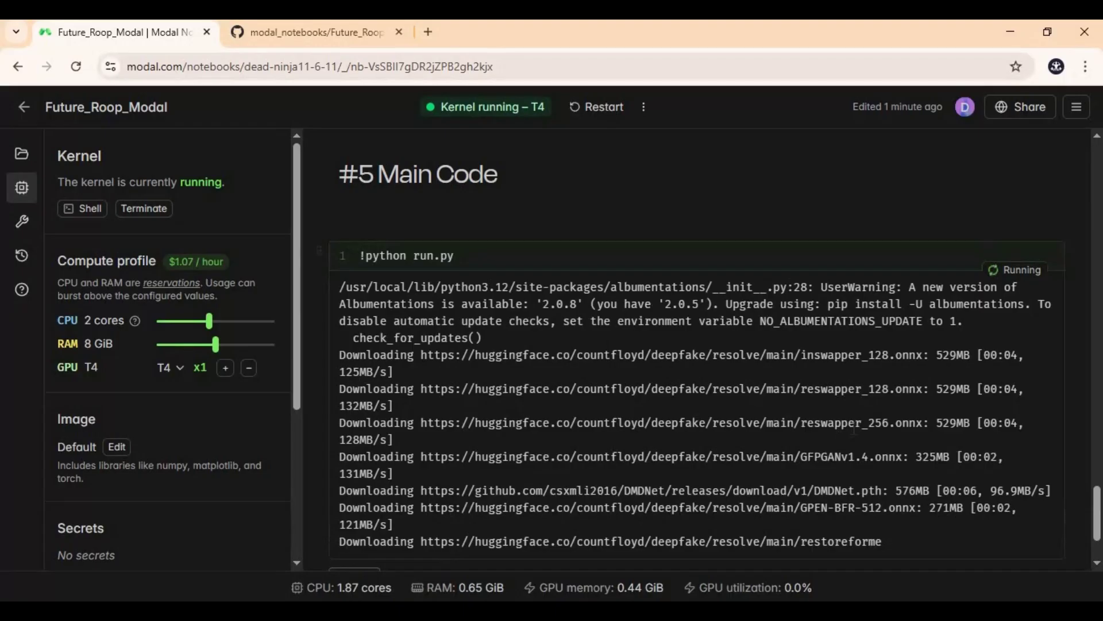
scroll(854, 429, down, 2)
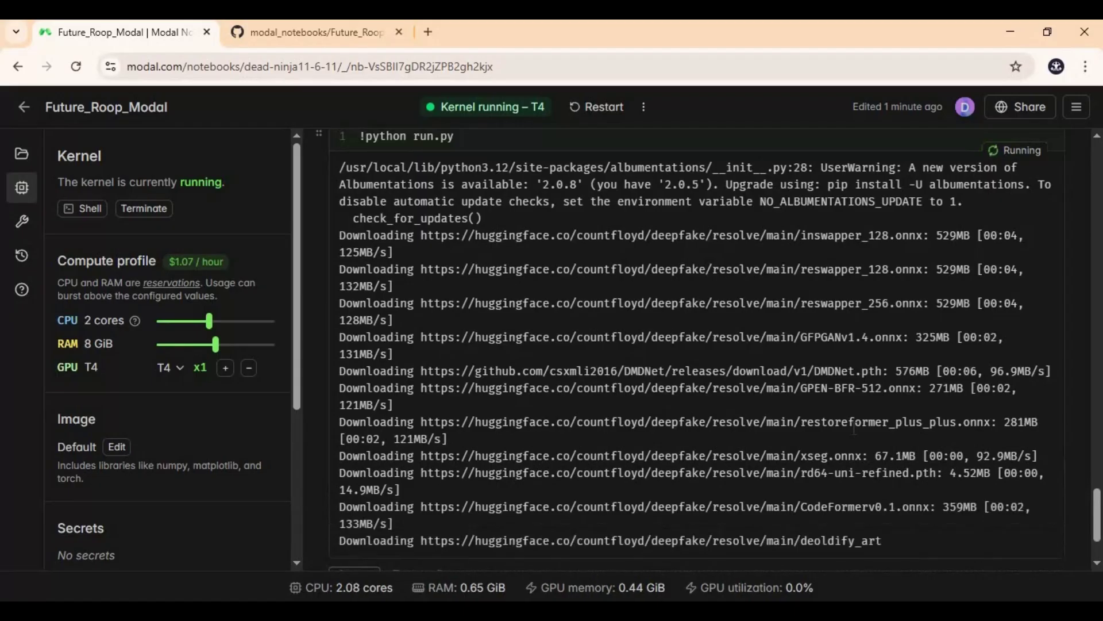
scroll(922, 358, down, 2)
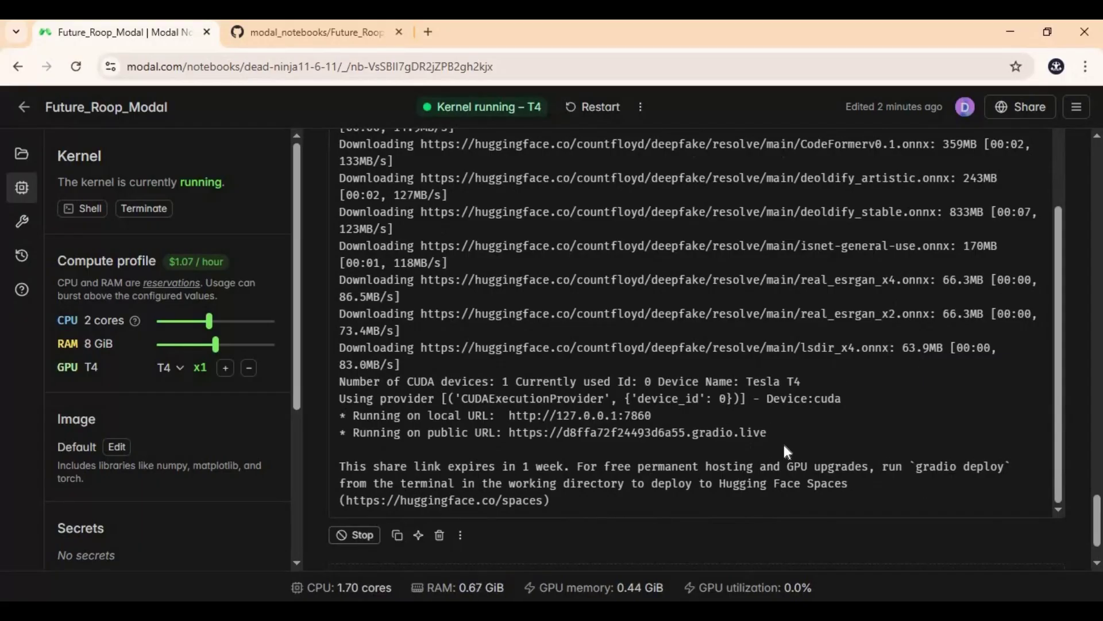
Step: Copy the public gradio.live URL from the cell output and open it in a new browser tab
drag(769, 432, 509, 432)
key(ctrl+c)
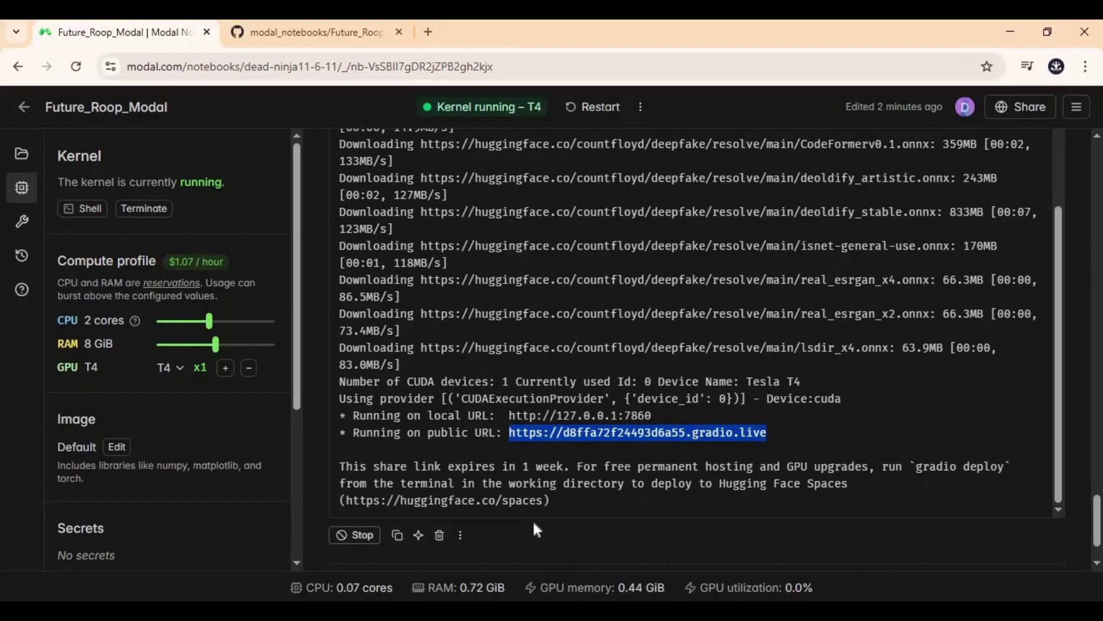
click(428, 32)
key(ctrl+v)
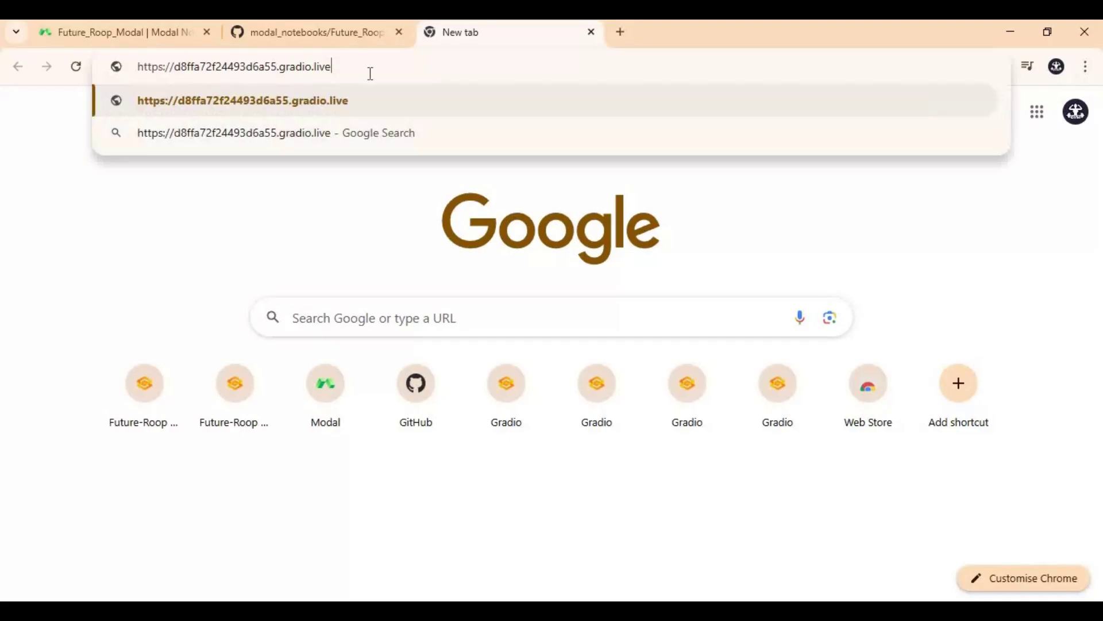
key(Return)
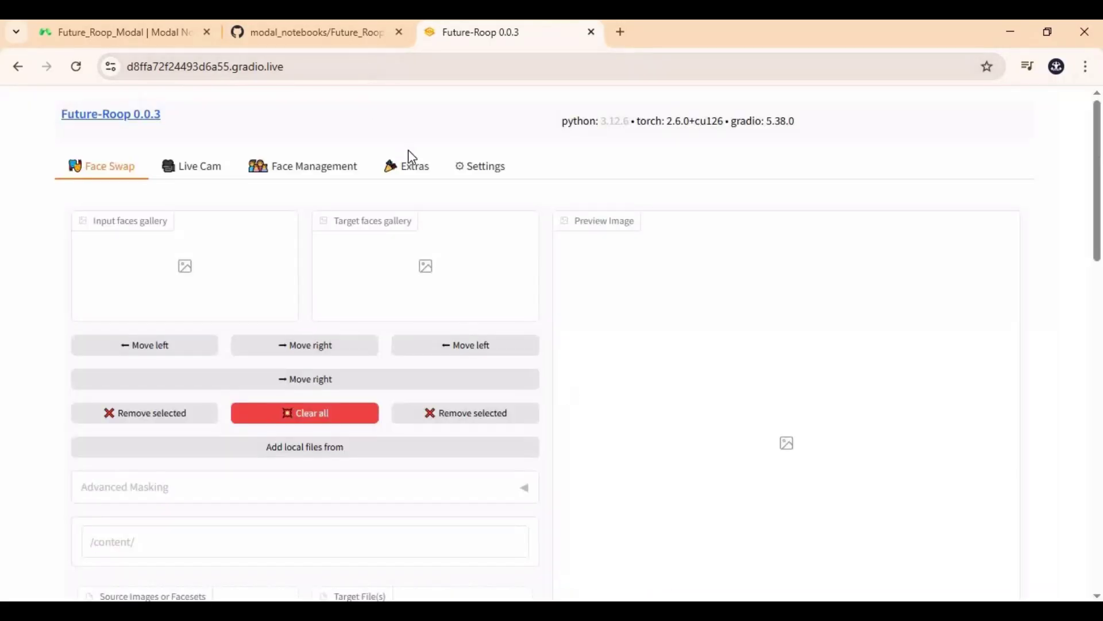
Step: Upload a portrait photo as the source image for the face swap
scroll(409, 154, down, 10)
scroll(413, 157, up, 10)
scroll(328, 291, down, 3)
click(238, 411)
scroll(419, 244, down, 10)
double_click(363, 176)
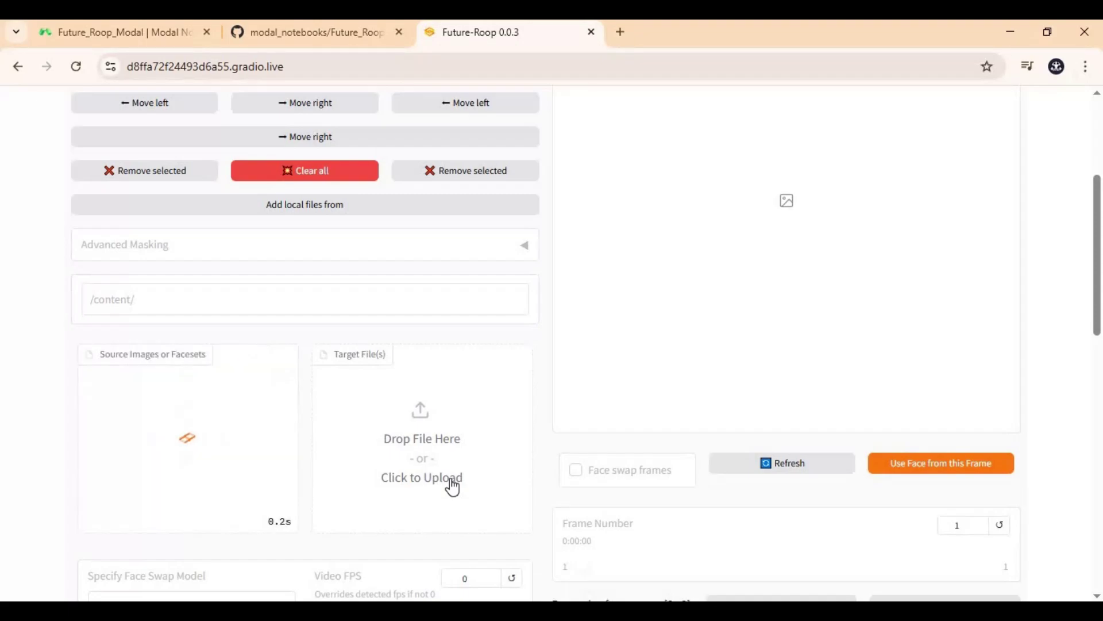
Step: Upload the infinitetalk MP4 video of the talking girl as the target file and check its preview
scroll(443, 484, down, 5)
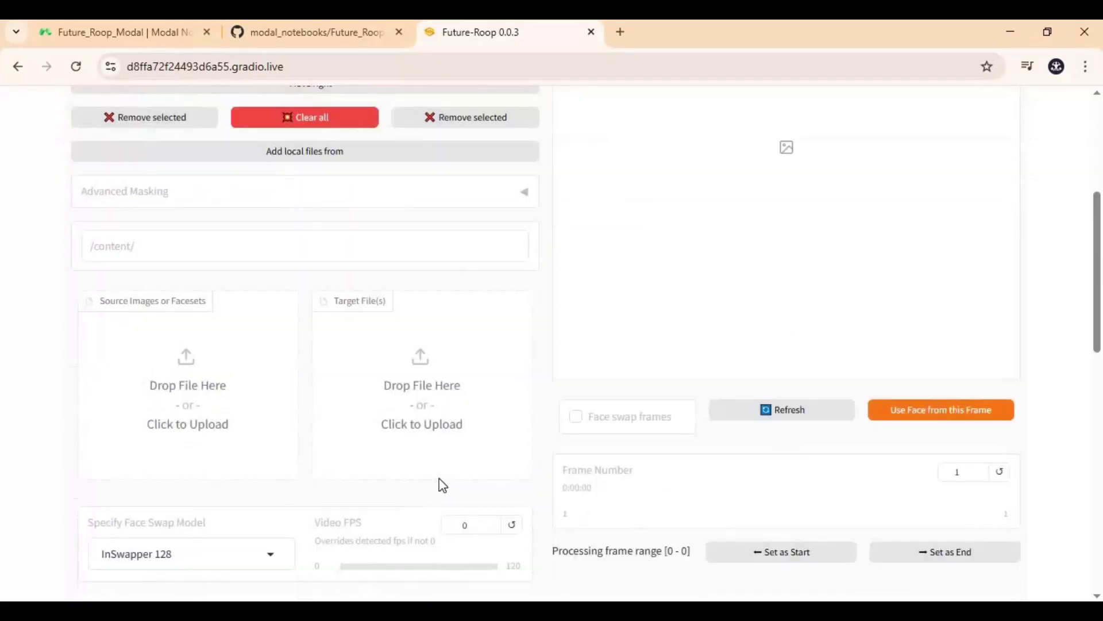
scroll(384, 239, down, 5)
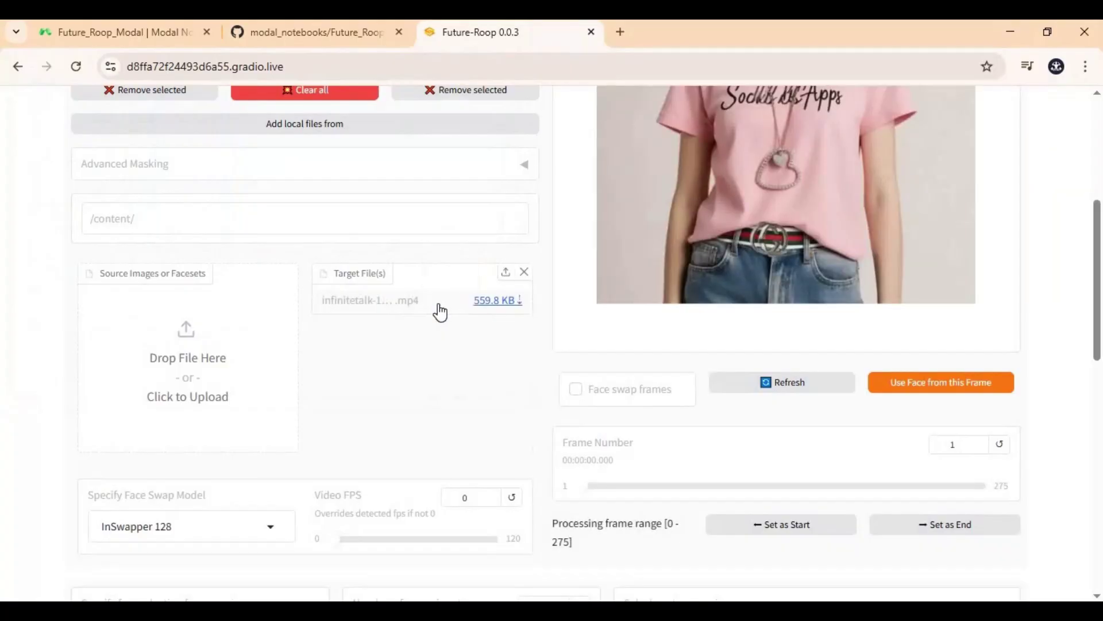
scroll(435, 311, up, 5)
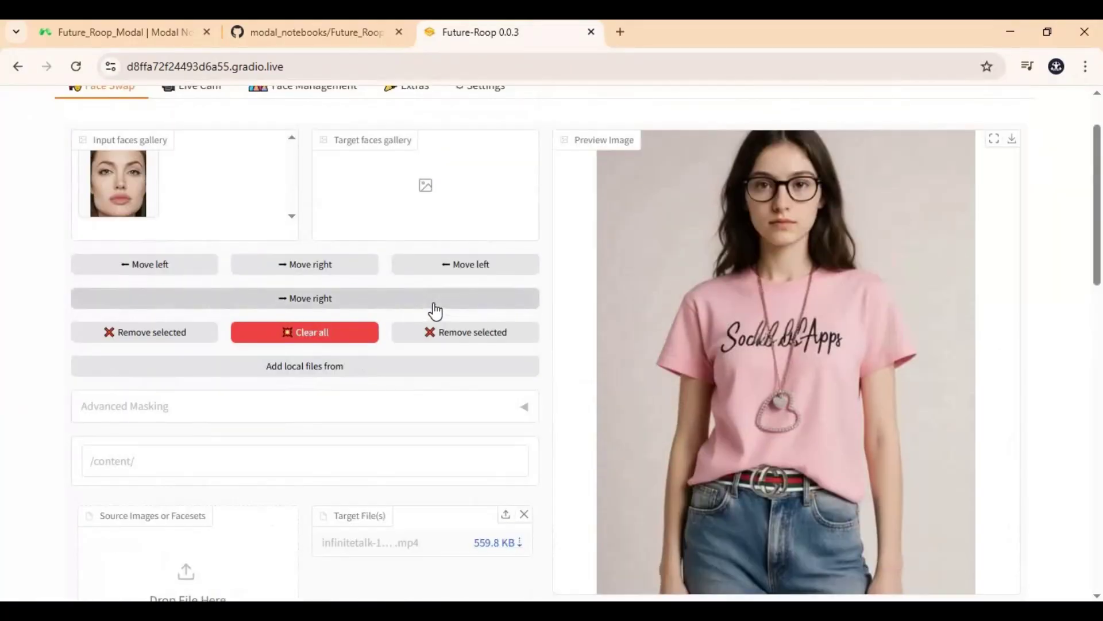
Step: Set post-processing to Codeformer and subsample upscale to 256px, and start the face swap
scroll(670, 361, down, 13)
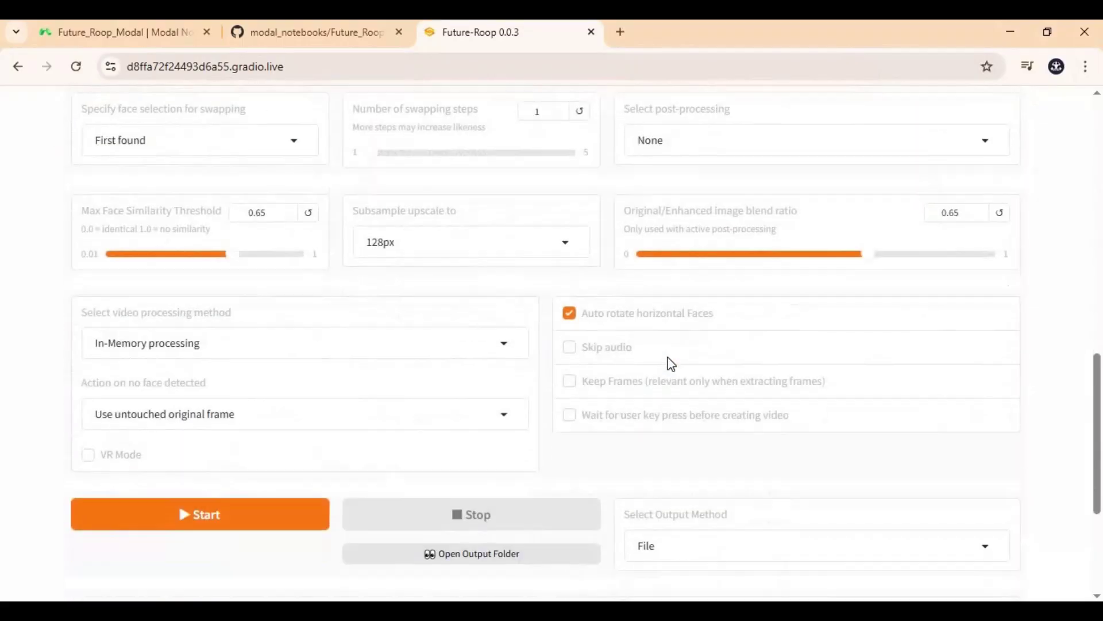
scroll(712, 296, up, 3)
click(710, 301)
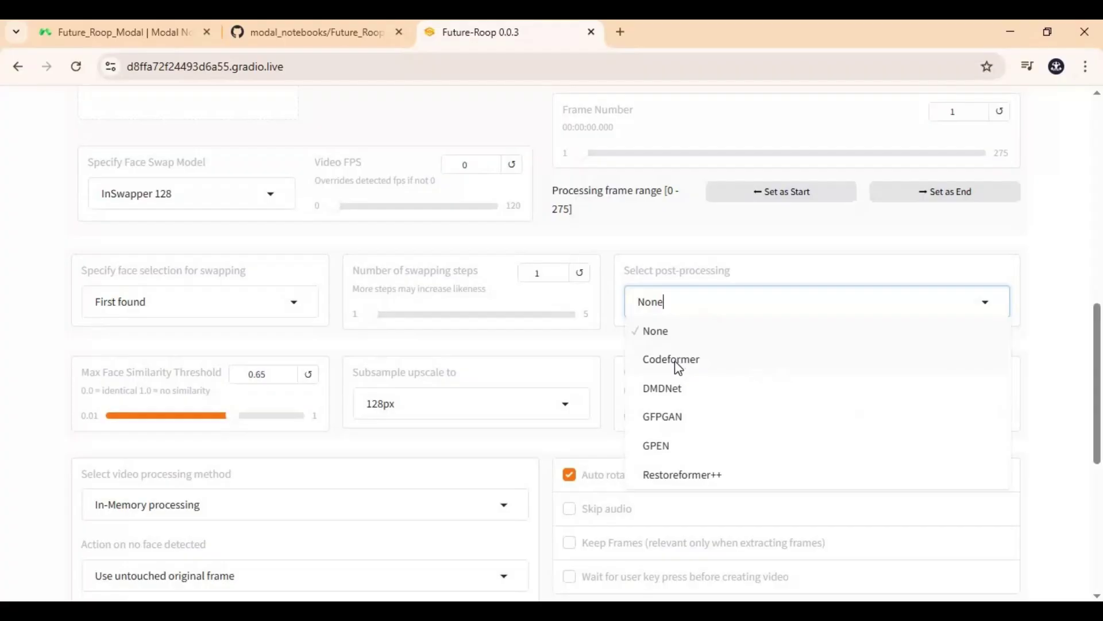
click(744, 361)
click(405, 409)
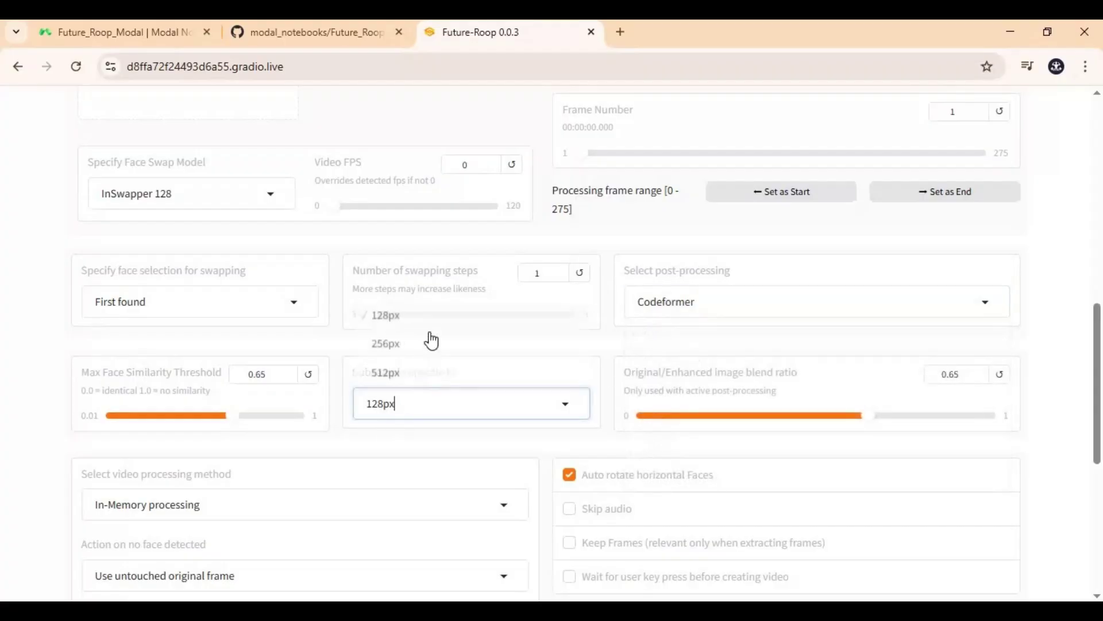
click(388, 344)
scroll(555, 407, down, 7)
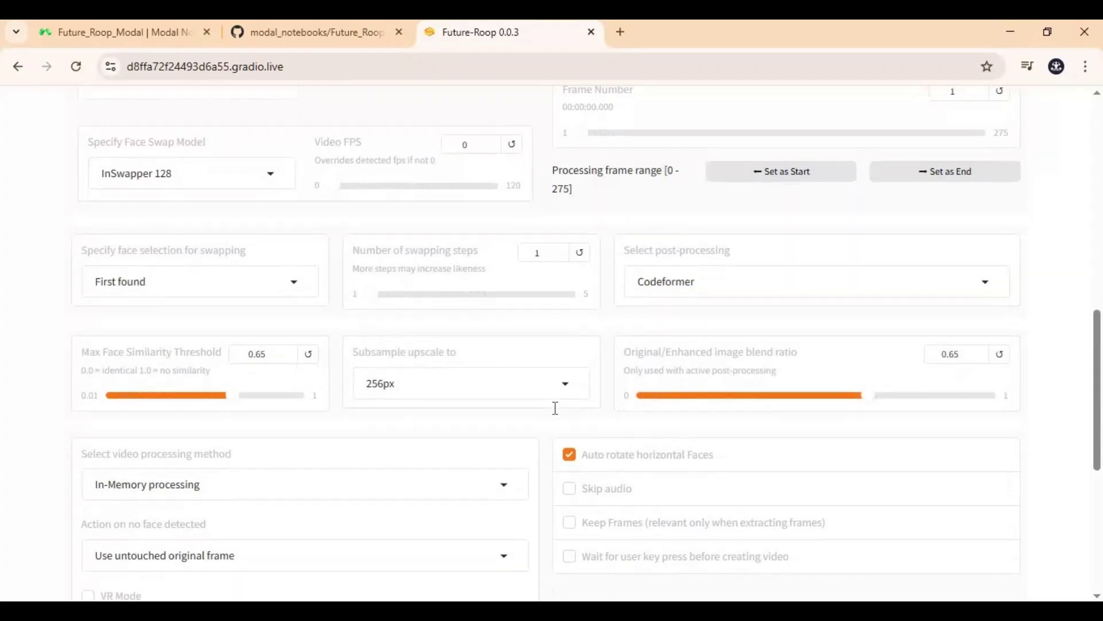
click(215, 287)
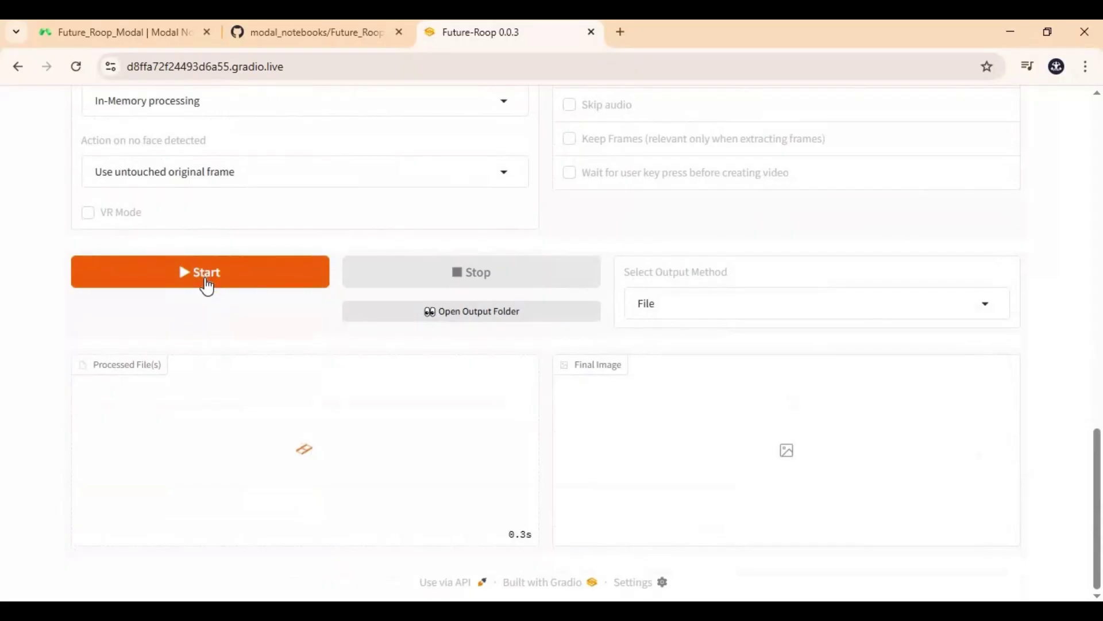
Step: Examine the face swap's progress in the Modal notebook's cell output and on the Future-Roop page
click(312, 39)
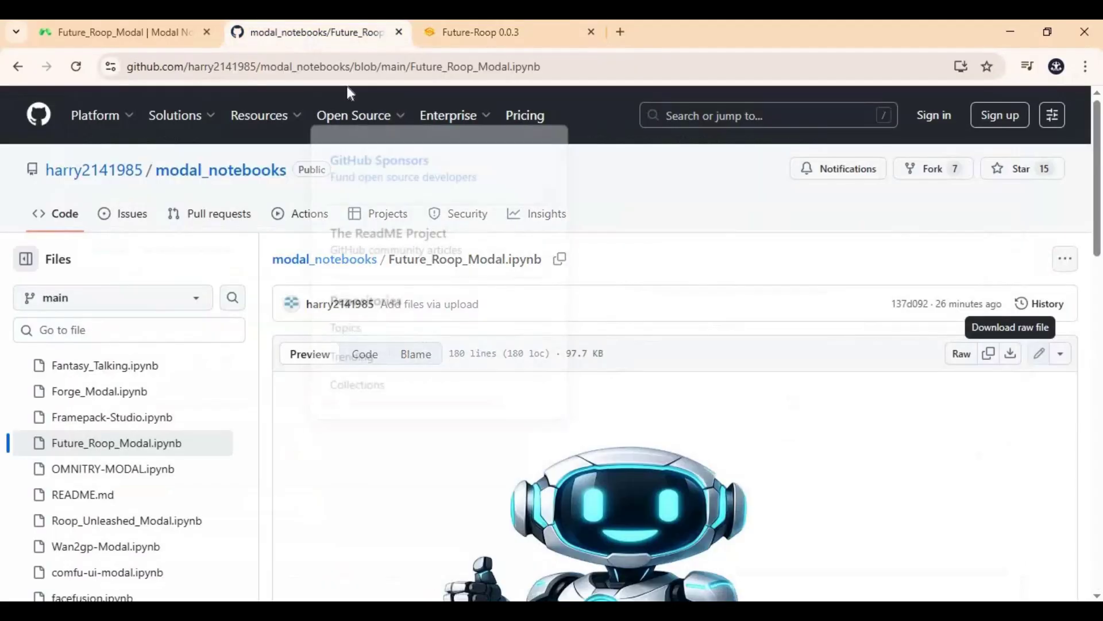
click(146, 40)
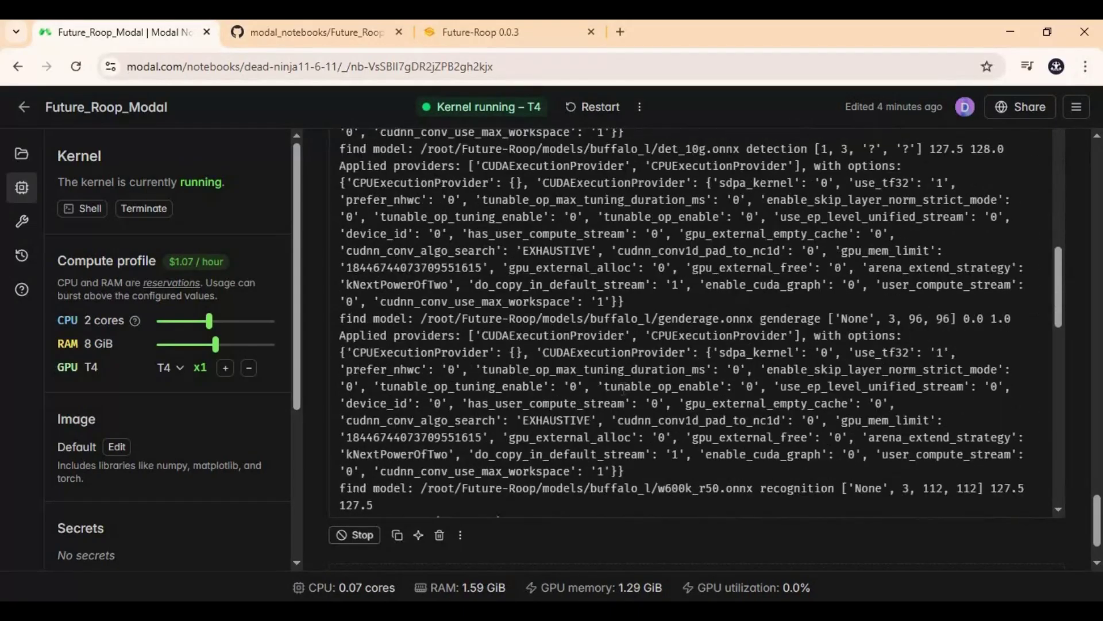
scroll(623, 391, up, 8)
scroll(622, 387, down, 8)
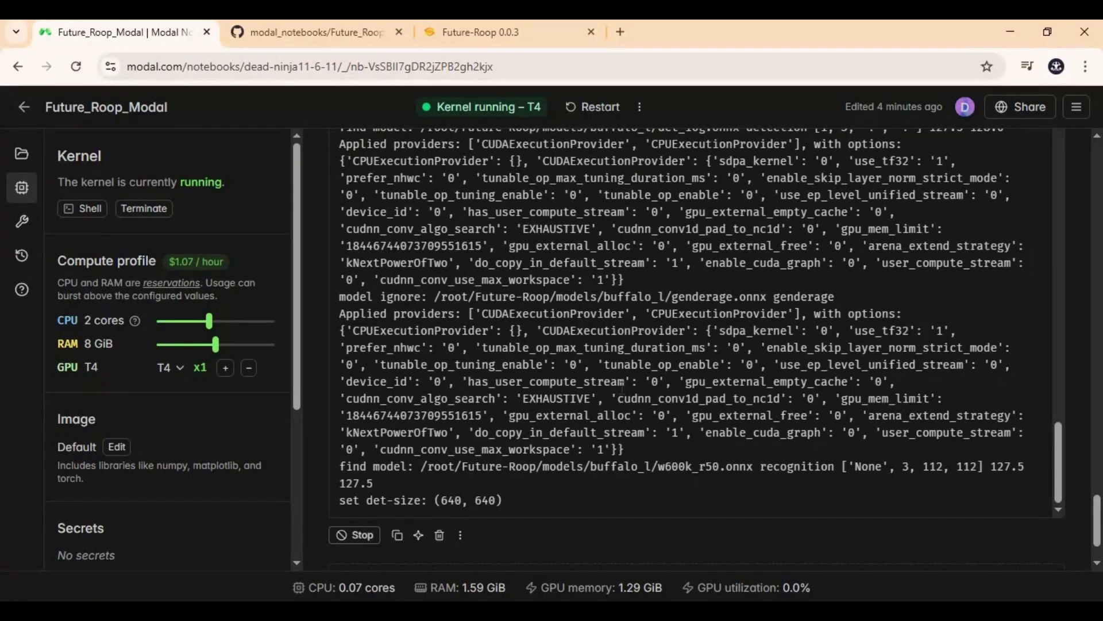
scroll(623, 384, down, 3)
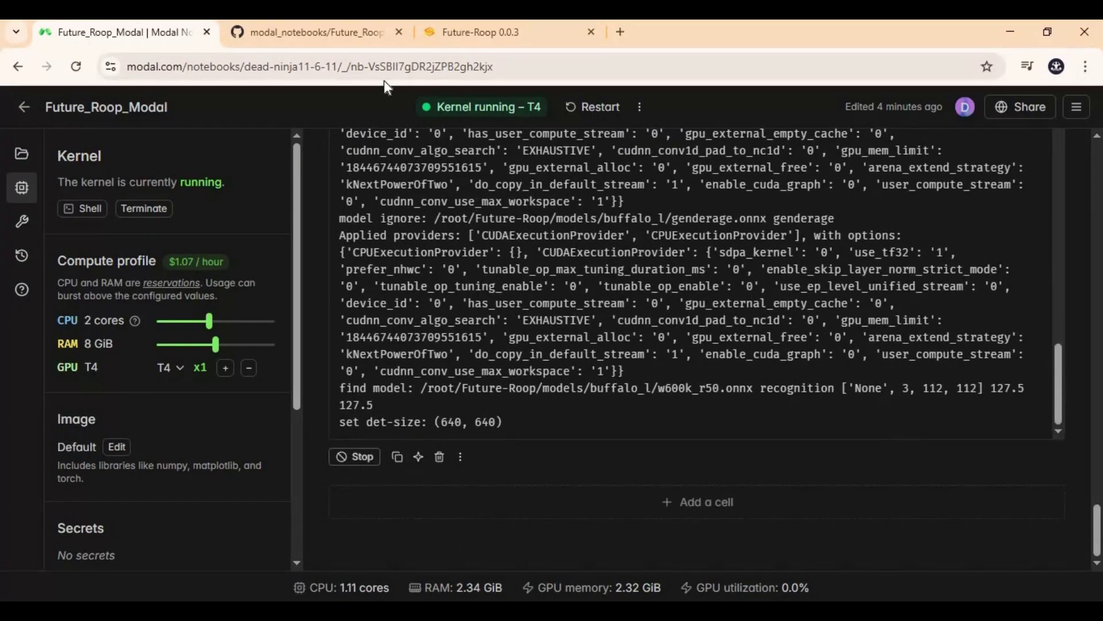
click(489, 31)
scroll(534, 262, down, 5)
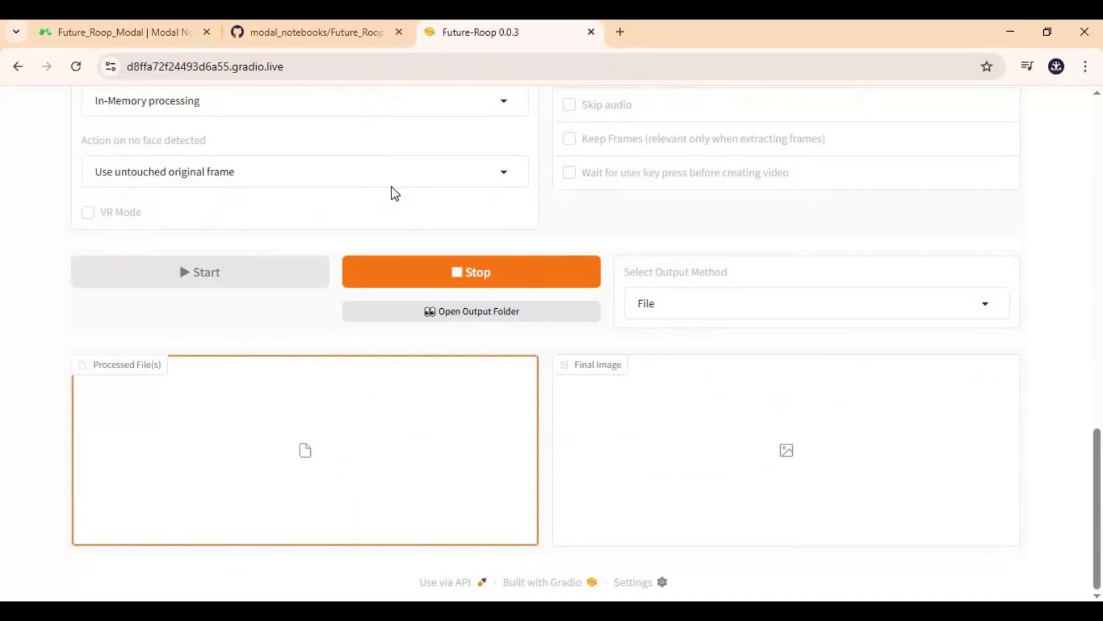
click(112, 33)
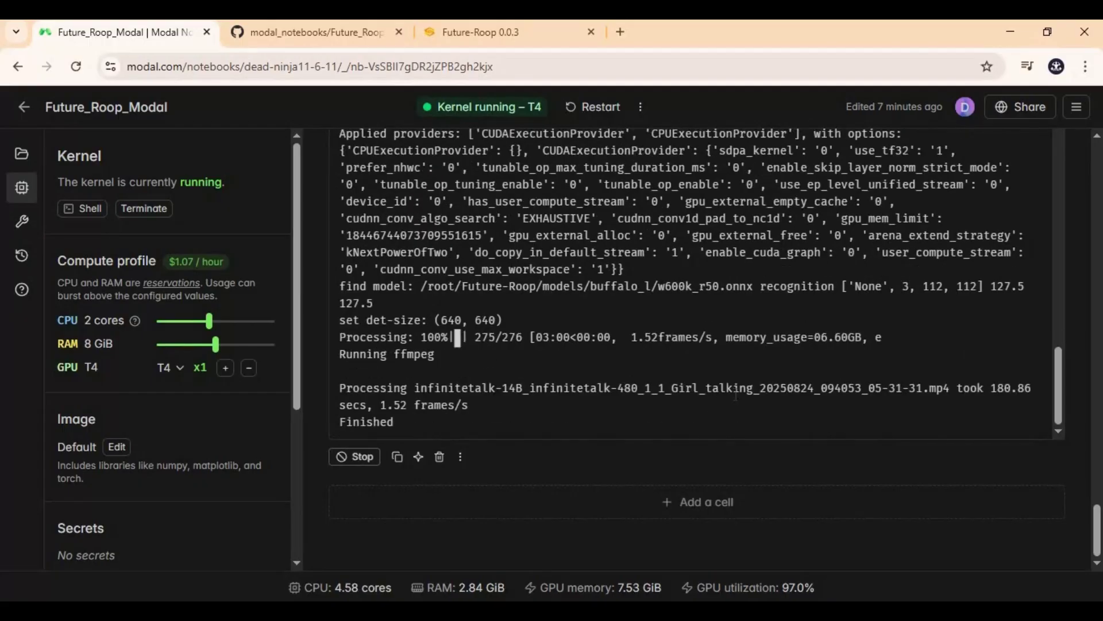
Step: Return to the Future-Roop page and review the processed file and the final video
key(ctrl+3)
scroll(689, 236, down, 4)
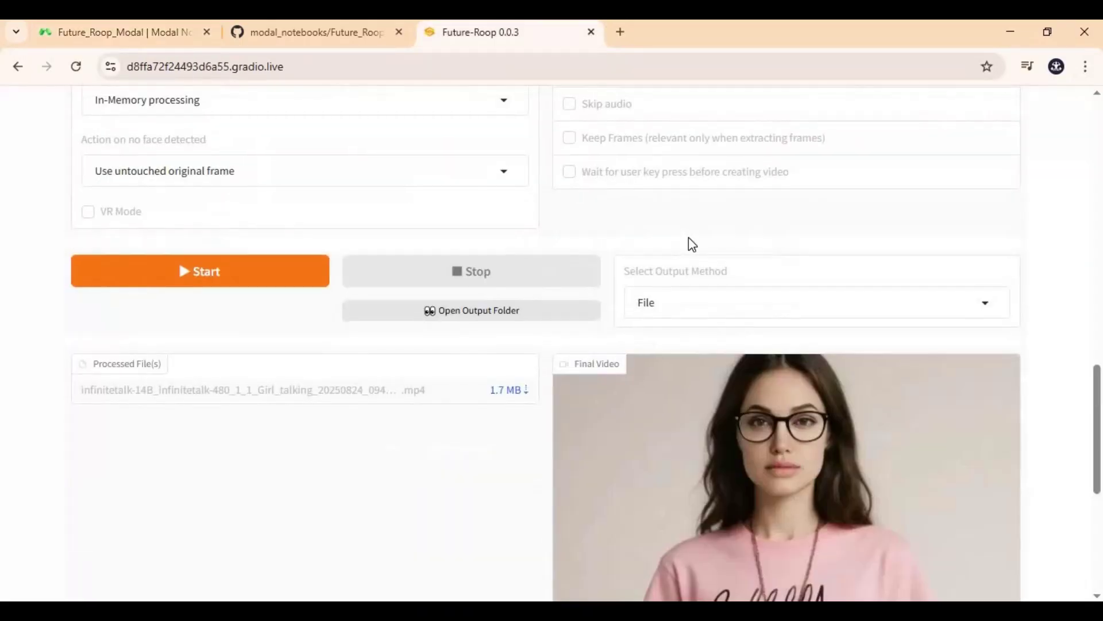
scroll(689, 237, down, 4)
scroll(648, 338, up, 2)
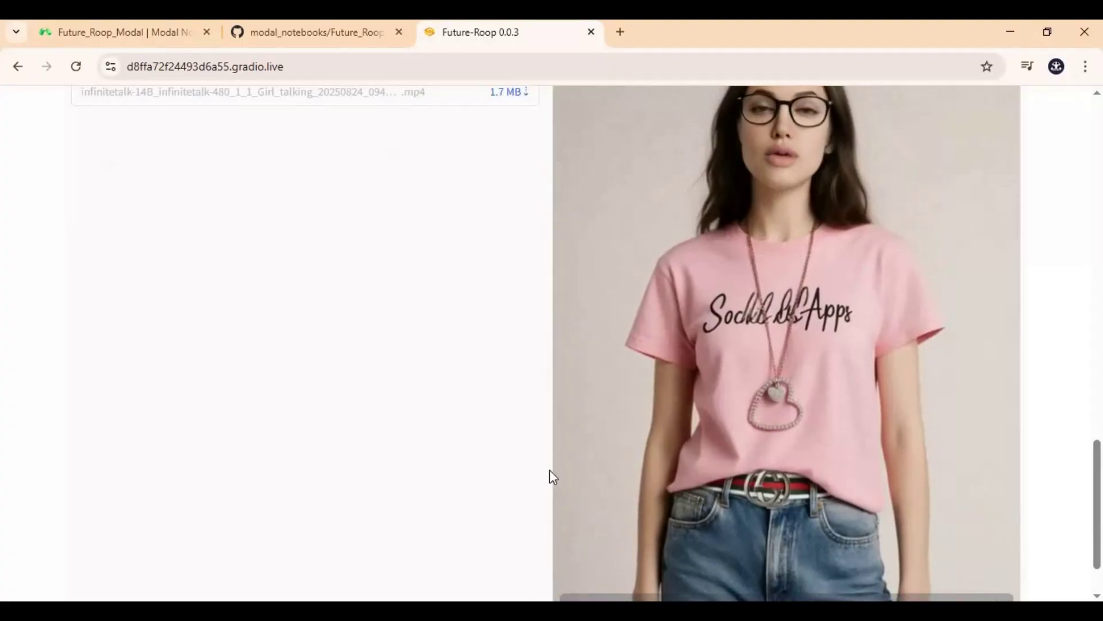
scroll(426, 440, up, 3)
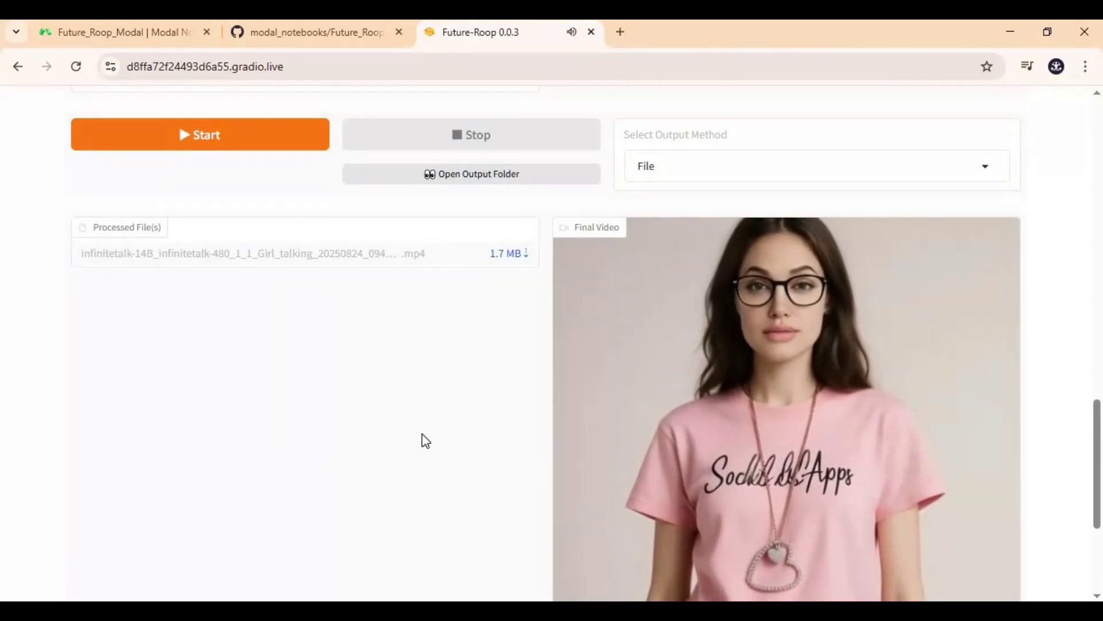
scroll(425, 441, down, 3)
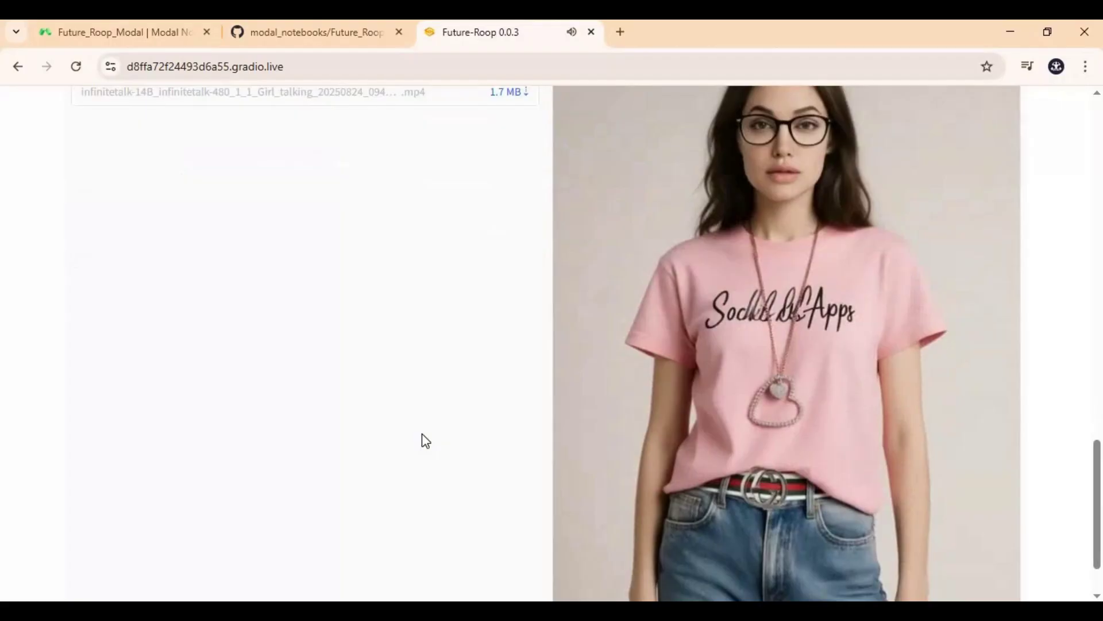
scroll(425, 441, up, 2)
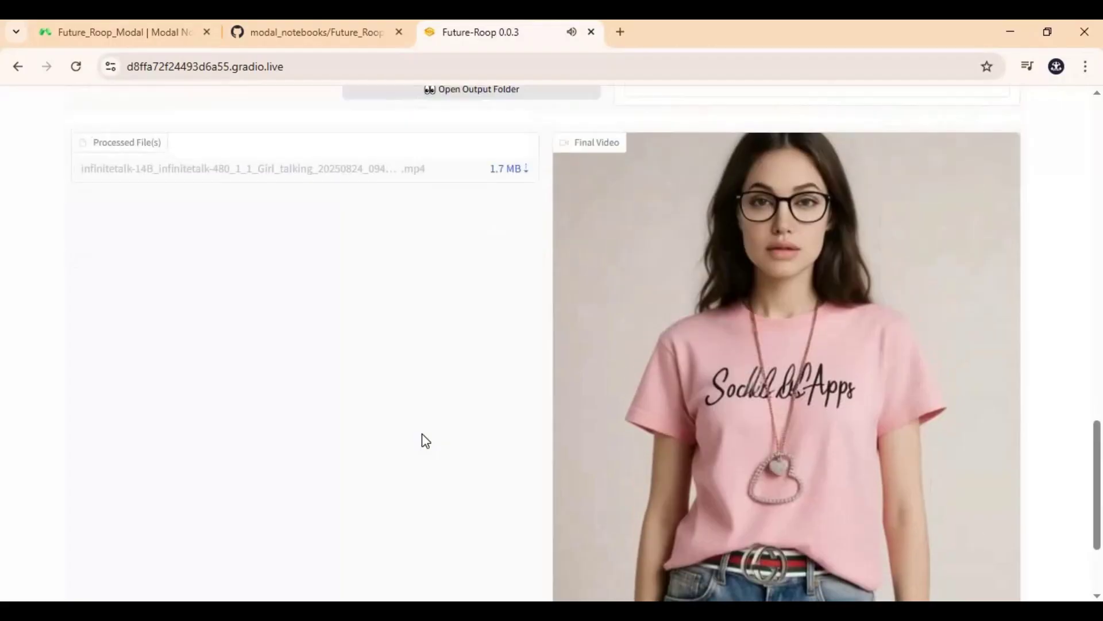